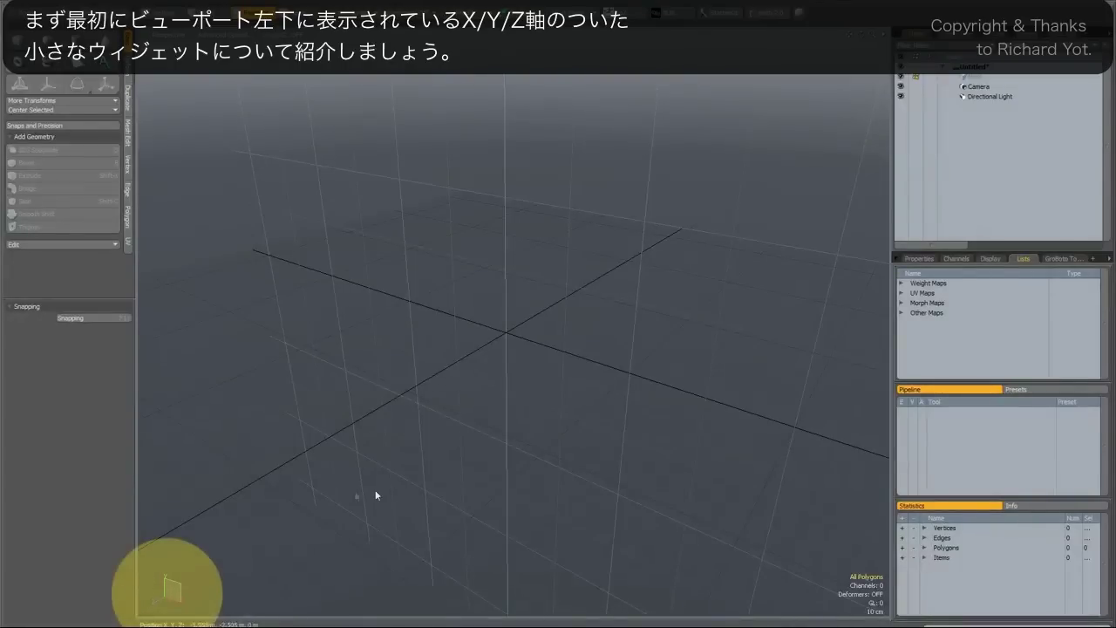
- Examine the work plane orientation widget from several view angles, both with the grid shown and with it hidden
mouse_move(372, 483)
alt+mouse_down()
mouse_move(336, 486)
mouse_move(366, 490)
alt+mouse_up()
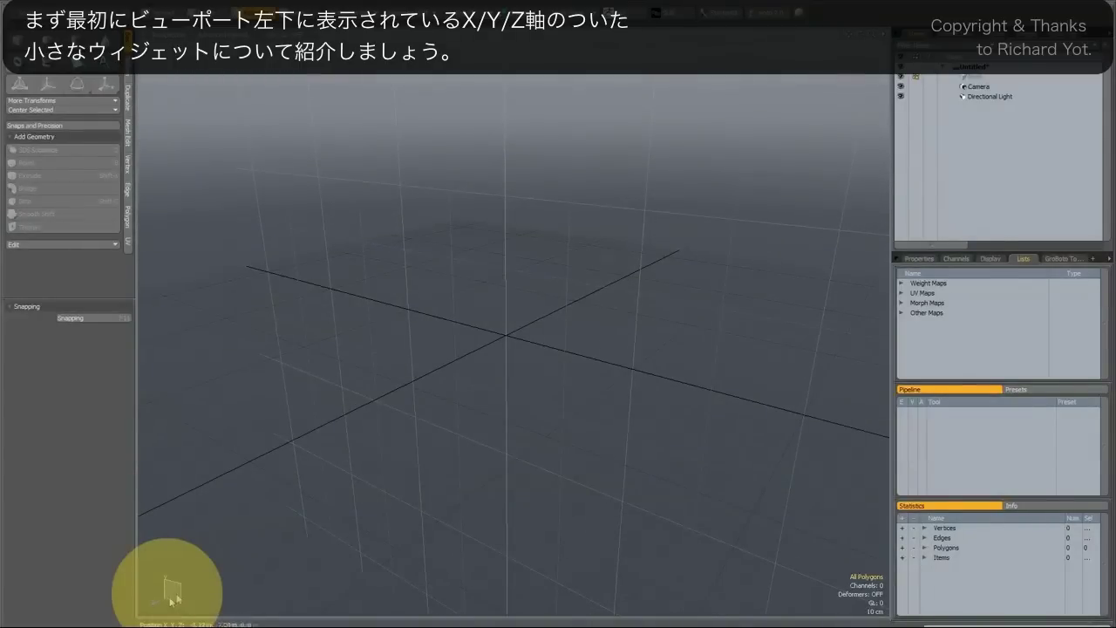
alt+drag(638, 304, 542, 327)
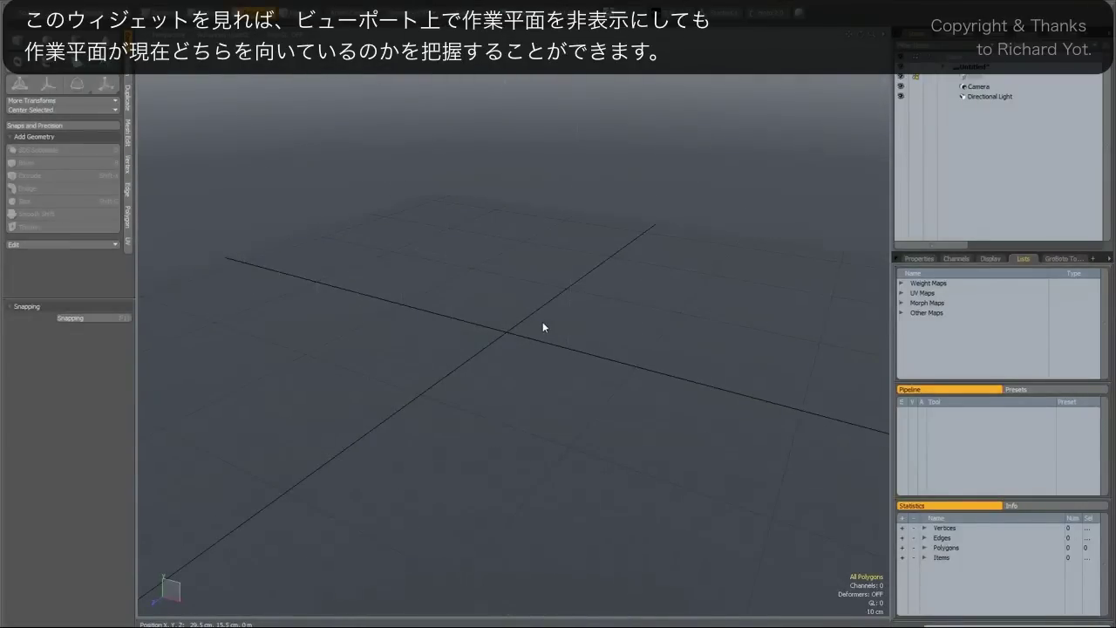
alt+drag(590, 326, 542, 311)
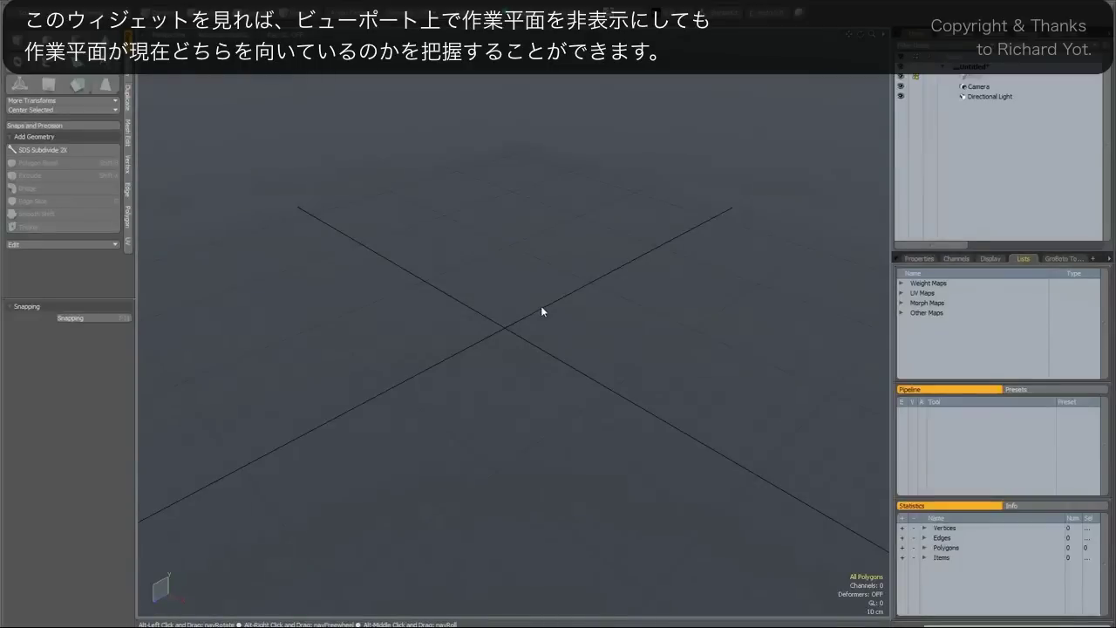
key(KP_7)
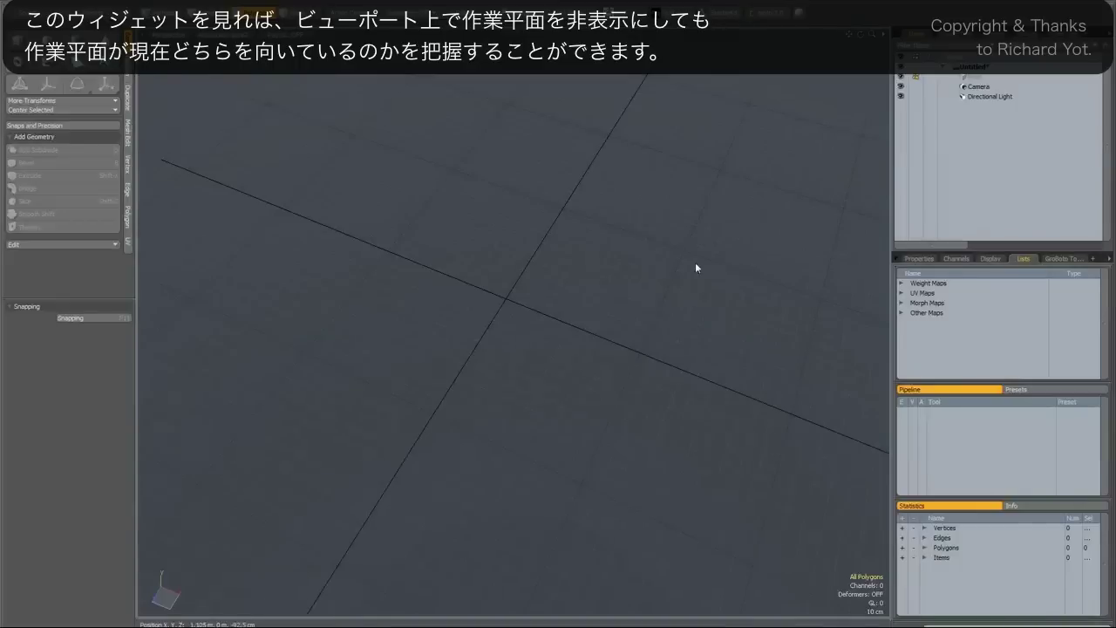
alt+drag(695, 262, 644, 244)
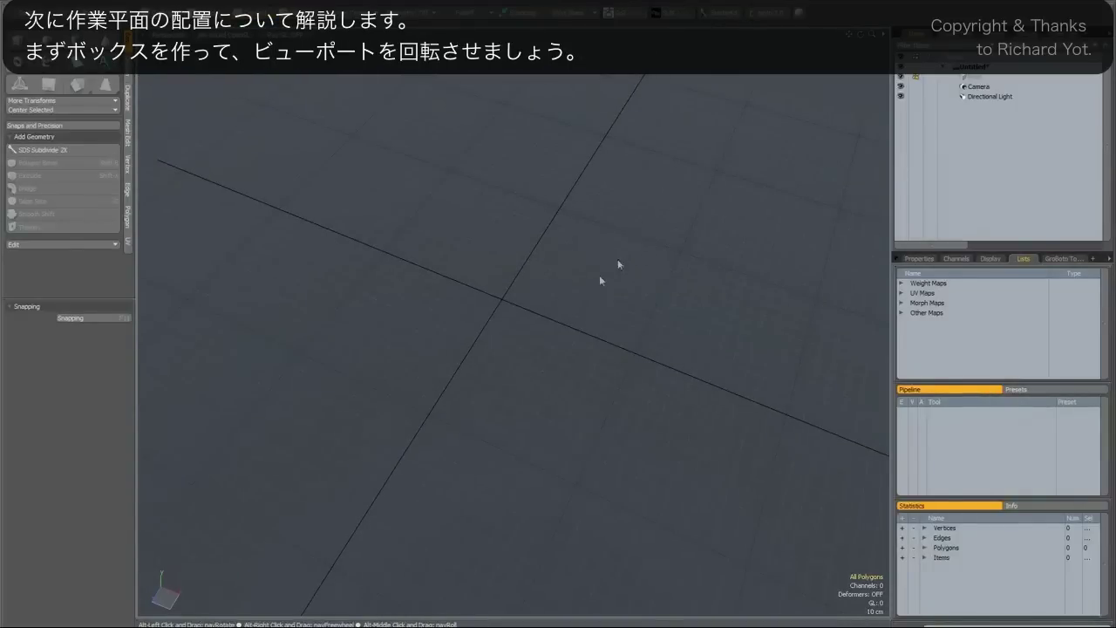
- Create a flat cube primitive about 1.8 m by 1.77 m on the horizontal work plane, away from the world origin
alt+drag(599, 273, 564, 297)
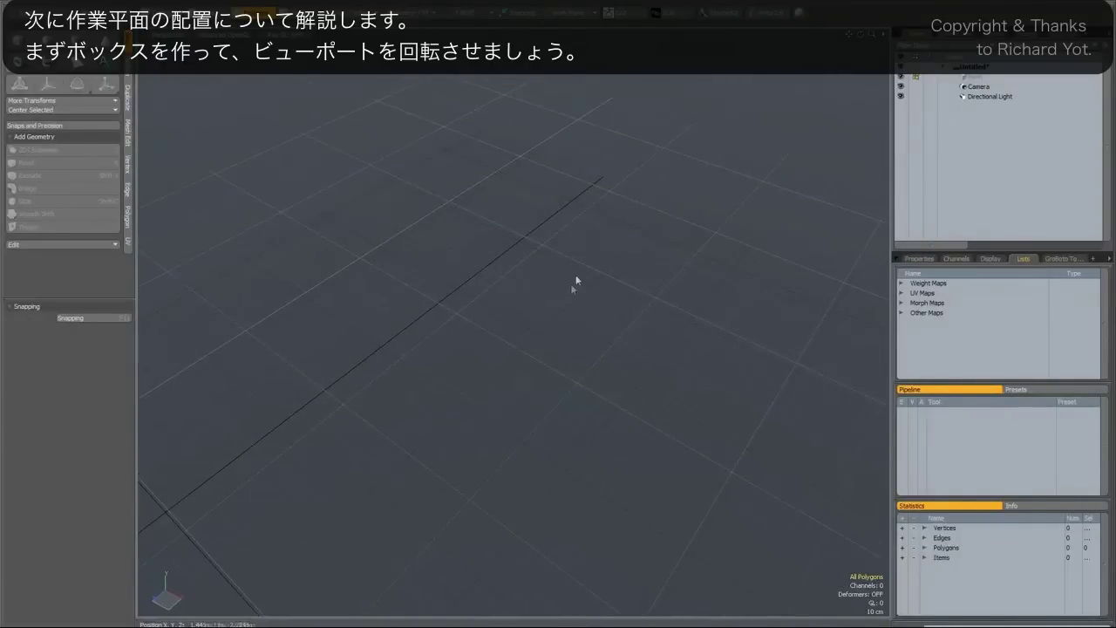
click(19, 41)
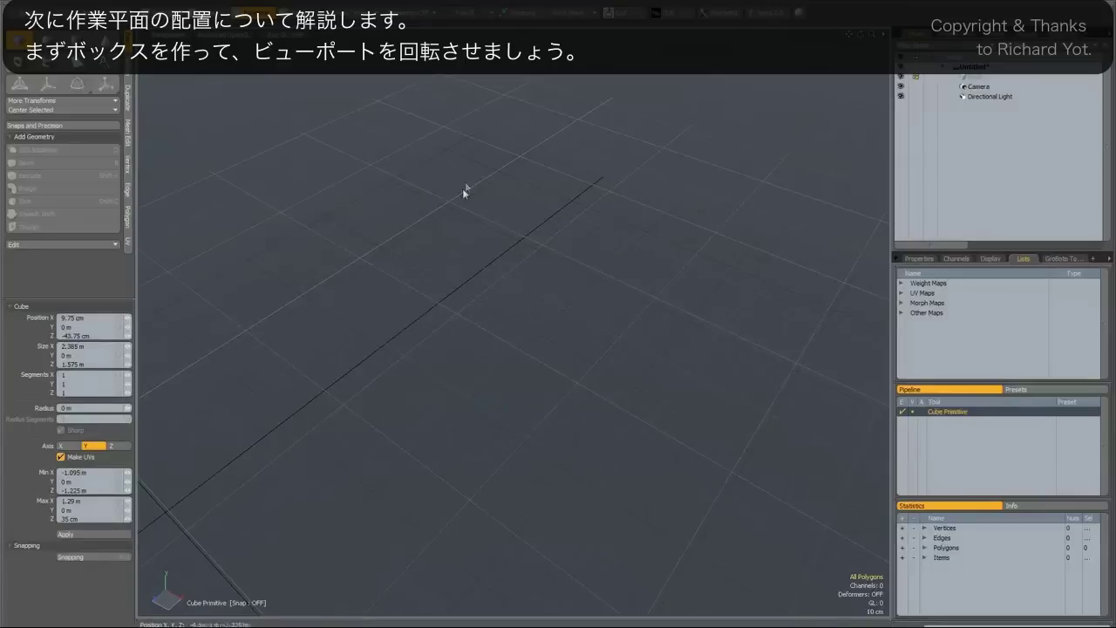
drag(472, 174, 504, 385)
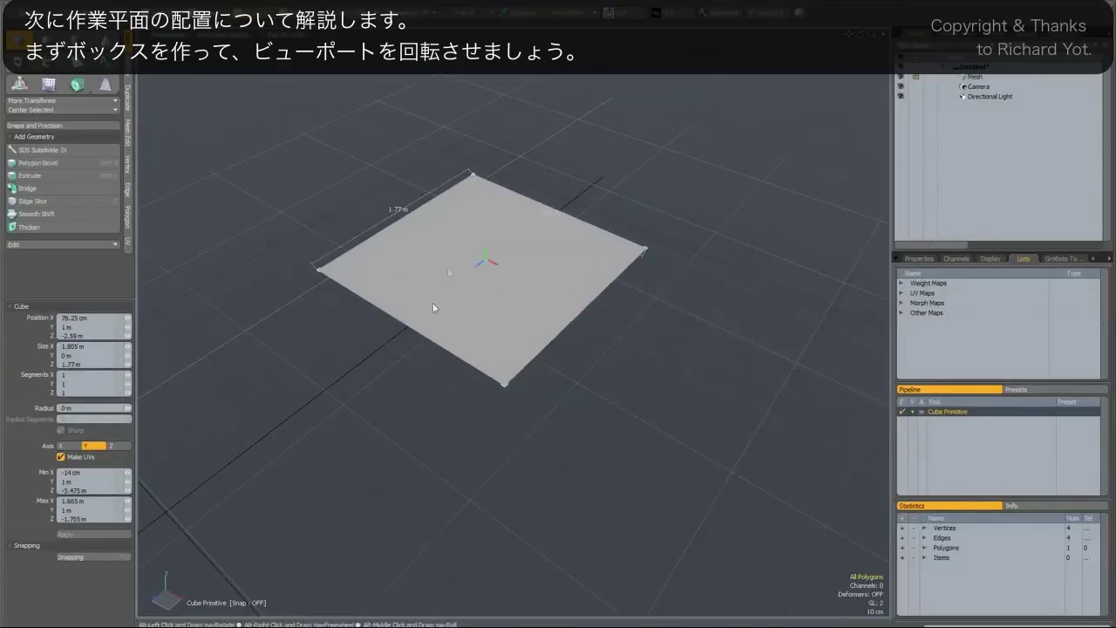
alt+drag(434, 309, 569, 279)
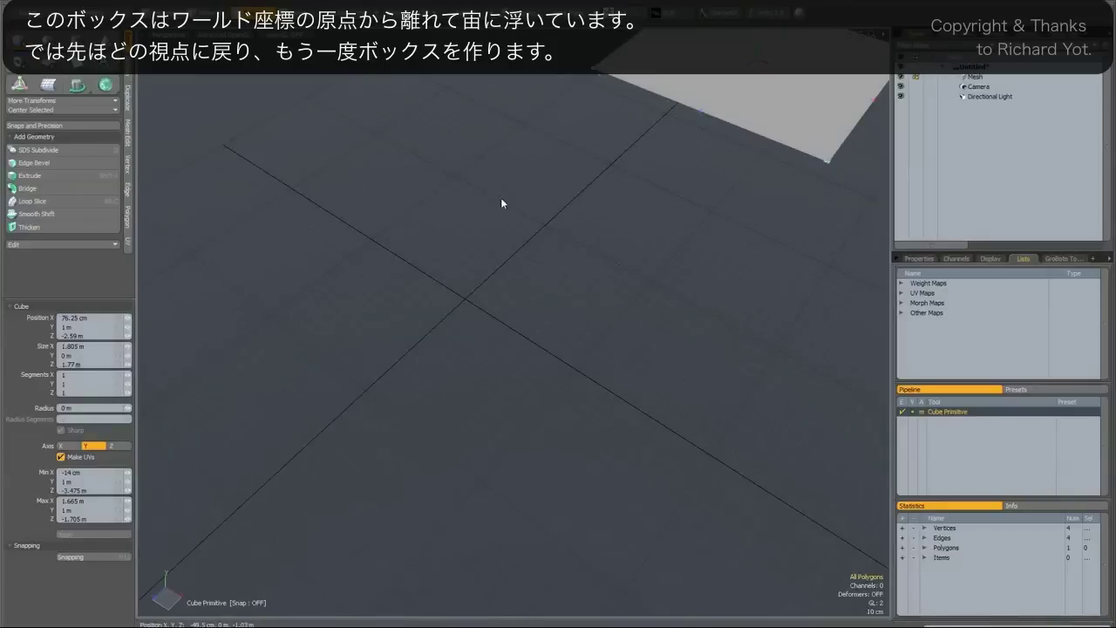
- Draw a second flat box over the world origin and delete both boxes
drag(497, 197, 510, 427)
alt+drag(640, 249, 569, 253)
key(space)
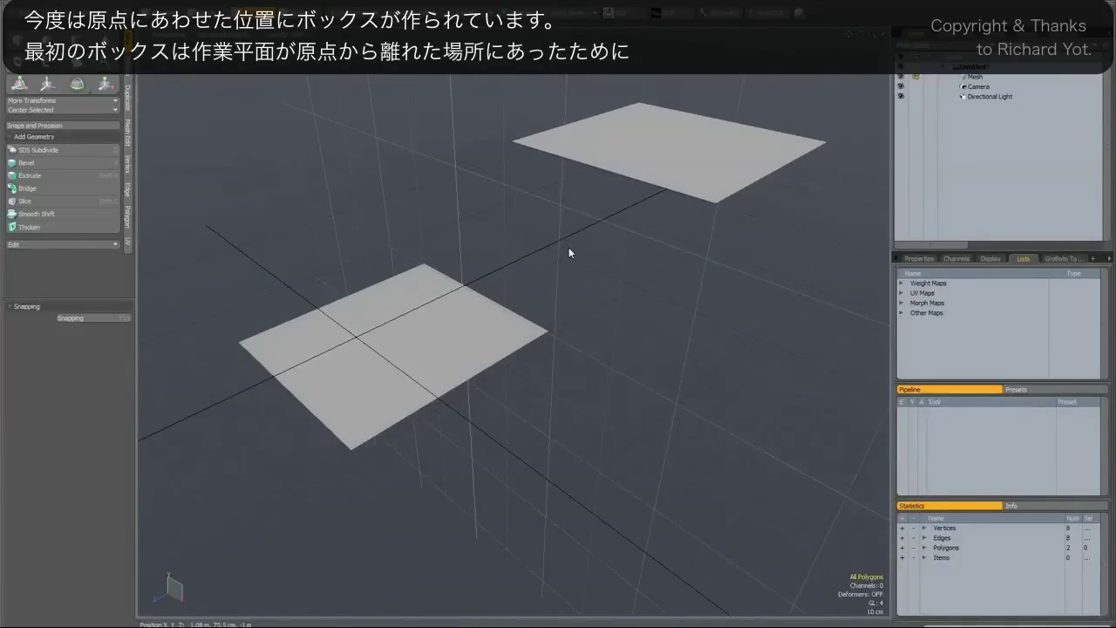
key(Delete)
- Lock the work plane in its horizontal orientation at the world origin and check it while orbiting
alt+drag(563, 247, 575, 264)
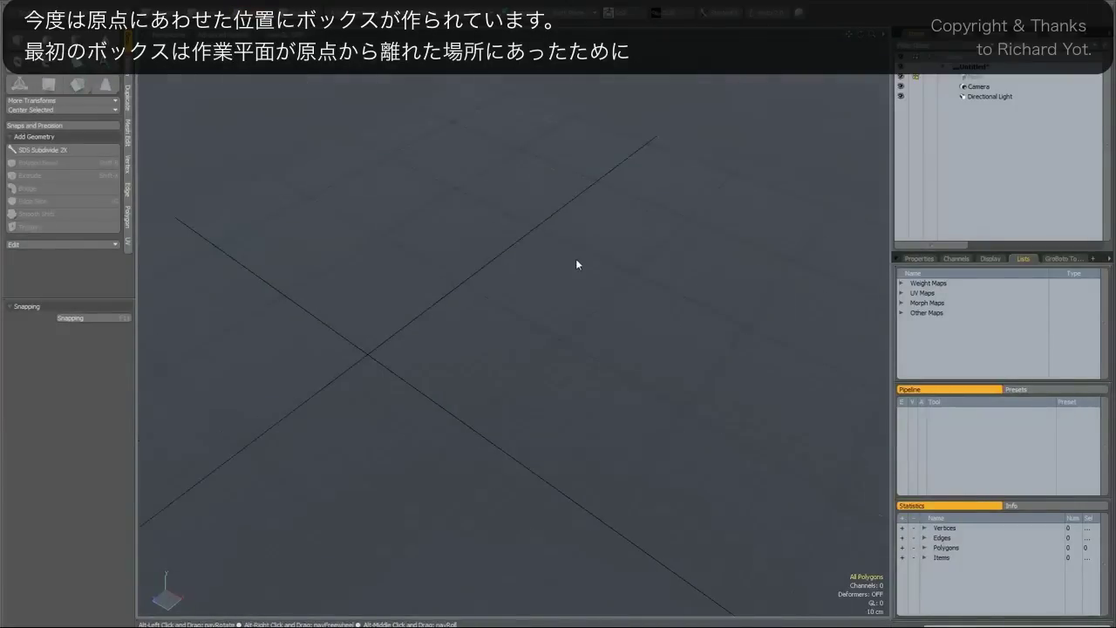
alt+shift+drag(599, 173, 536, 276)
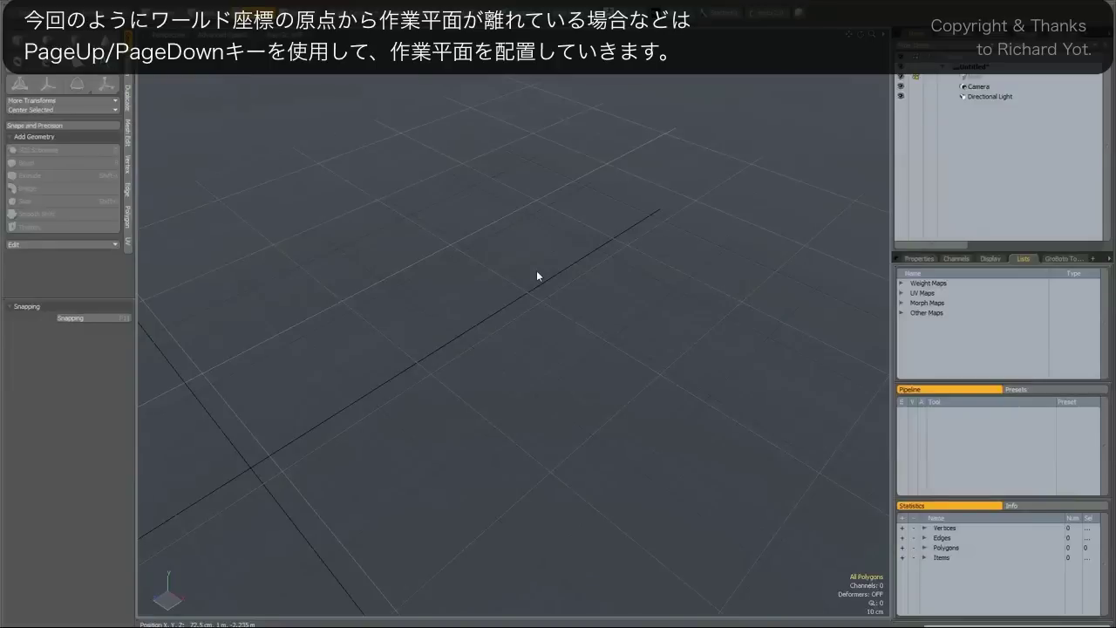
key(End)
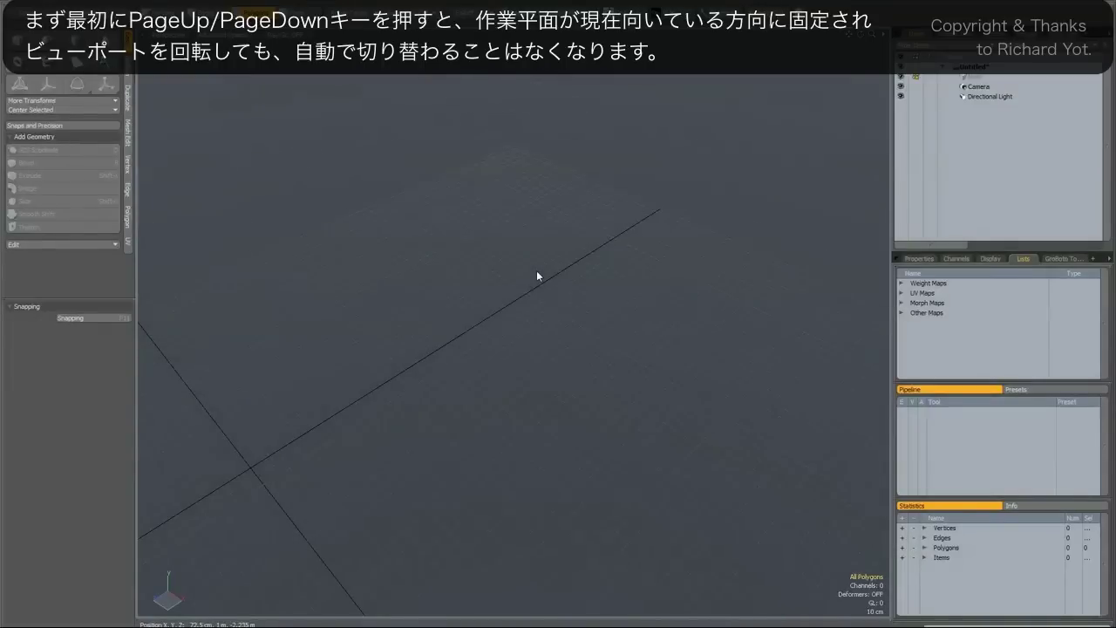
alt+shift+drag(533, 270, 642, 176)
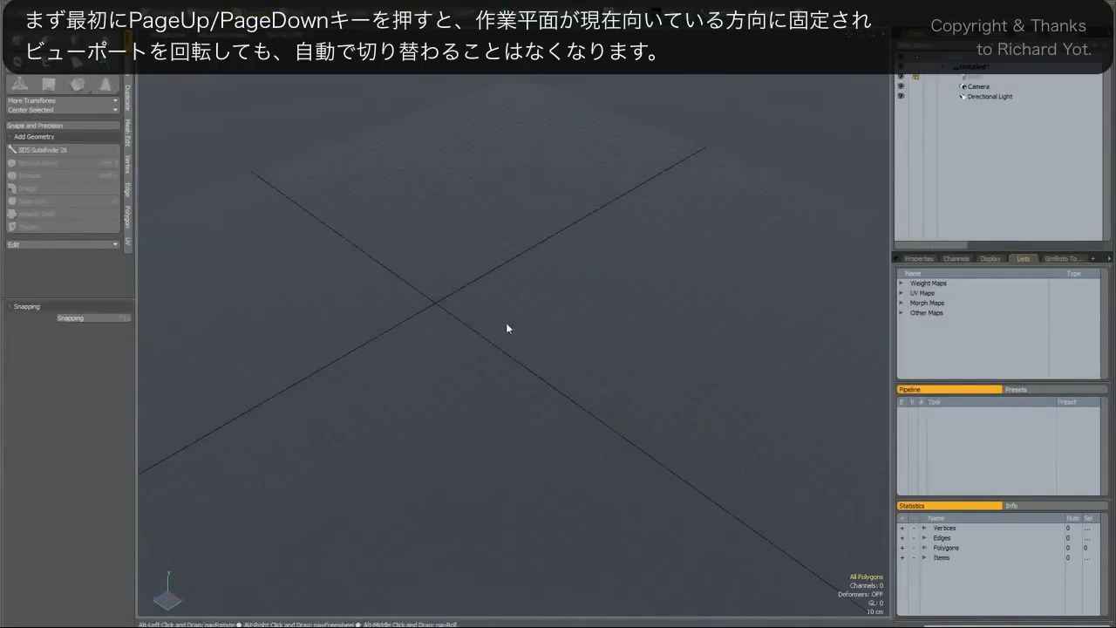
mouse_move(511, 324)
alt+mouse_down()
mouse_move(523, 289)
mouse_move(529, 315)
mouse_move(503, 299)
mouse_move(556, 319)
mouse_move(546, 302)
mouse_move(561, 322)
mouse_move(535, 302)
mouse_move(556, 295)
mouse_move(552, 320)
mouse_move(523, 319)
mouse_move(540, 414)
mouse_move(565, 306)
mouse_move(598, 261)
mouse_move(601, 329)
mouse_move(518, 391)
mouse_move(576, 411)
mouse_move(599, 287)
mouse_move(538, 306)
mouse_move(531, 366)
mouse_move(538, 304)
mouse_move(545, 321)
mouse_move(533, 309)
mouse_move(520, 342)
alt+mouse_up()
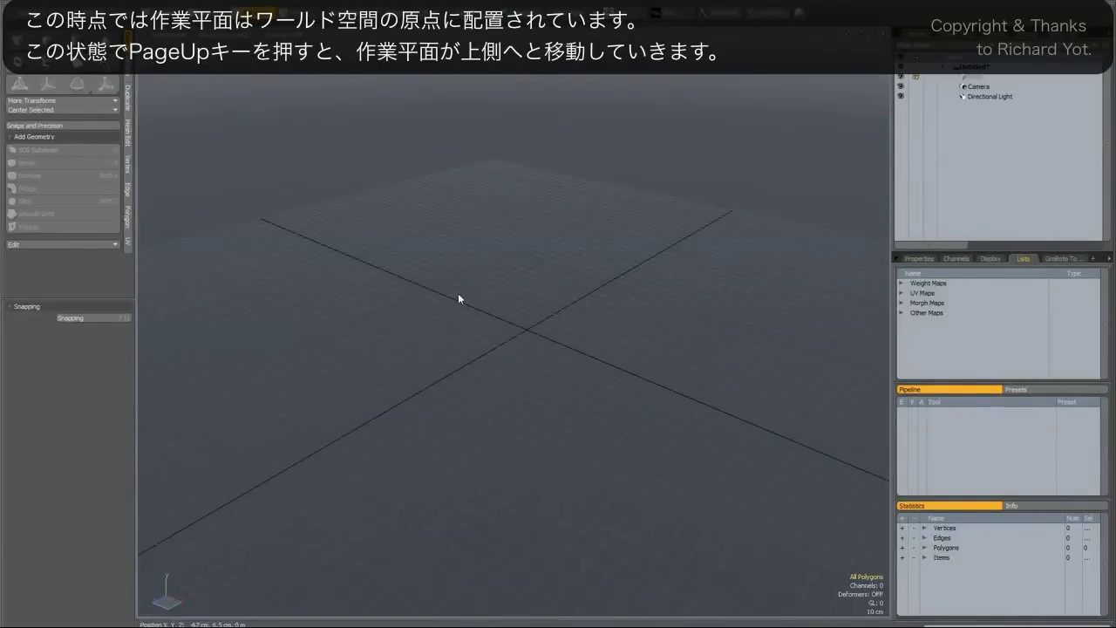
- Raise the locked work plane above the world origin in several small increments
key(Page_Up)
key(Page_Up)
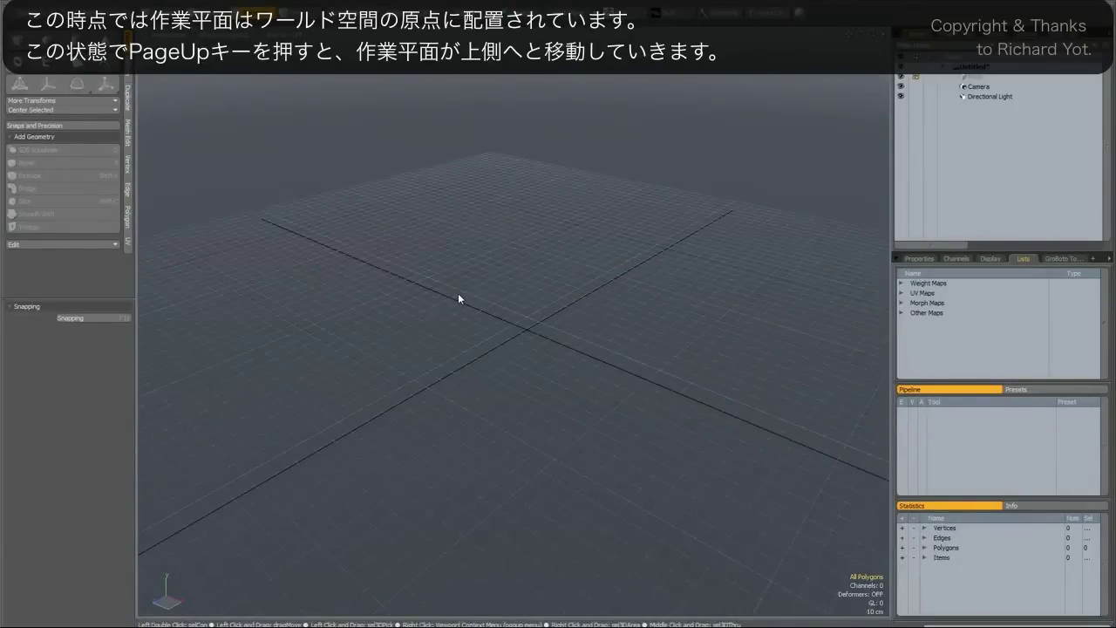
key(Page_Up)
key(Page_Up)
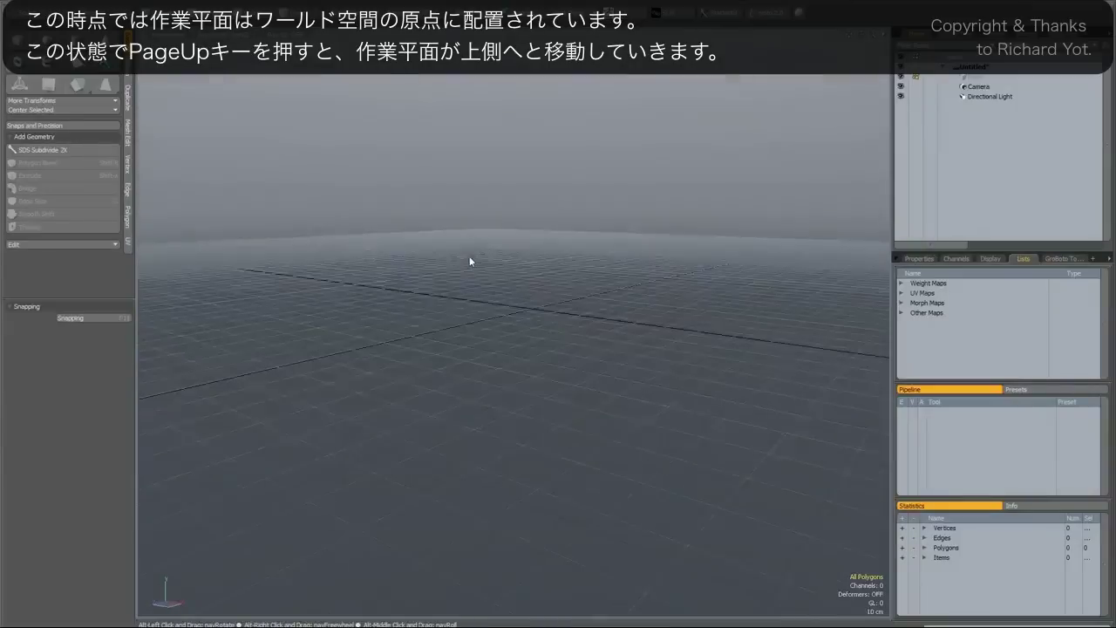
- Lower the work plane in increments until it sits below the world origin
key(Page_Down)
key(Page_Down)
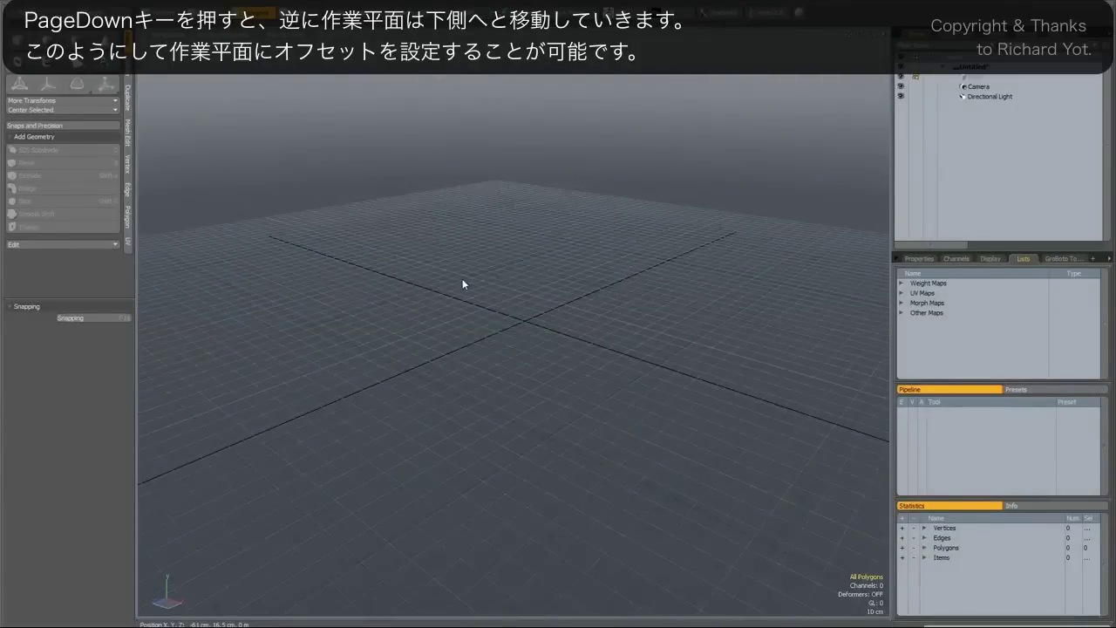
key(Page_Down)
key(Page_Down)
key(Page_Down)
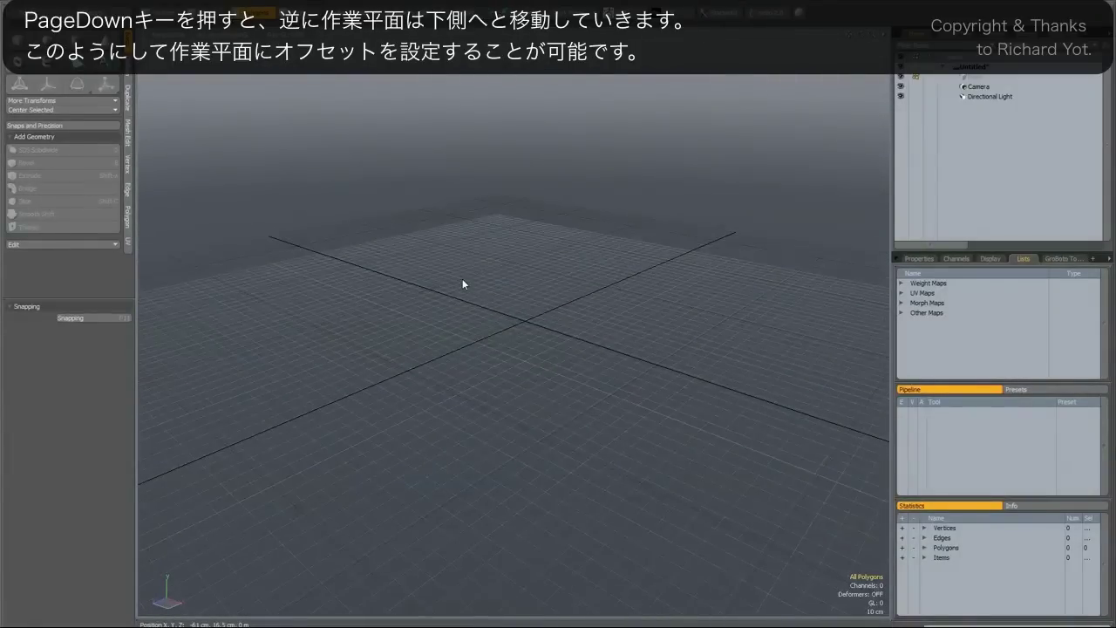
alt+drag(462, 278, 485, 285)
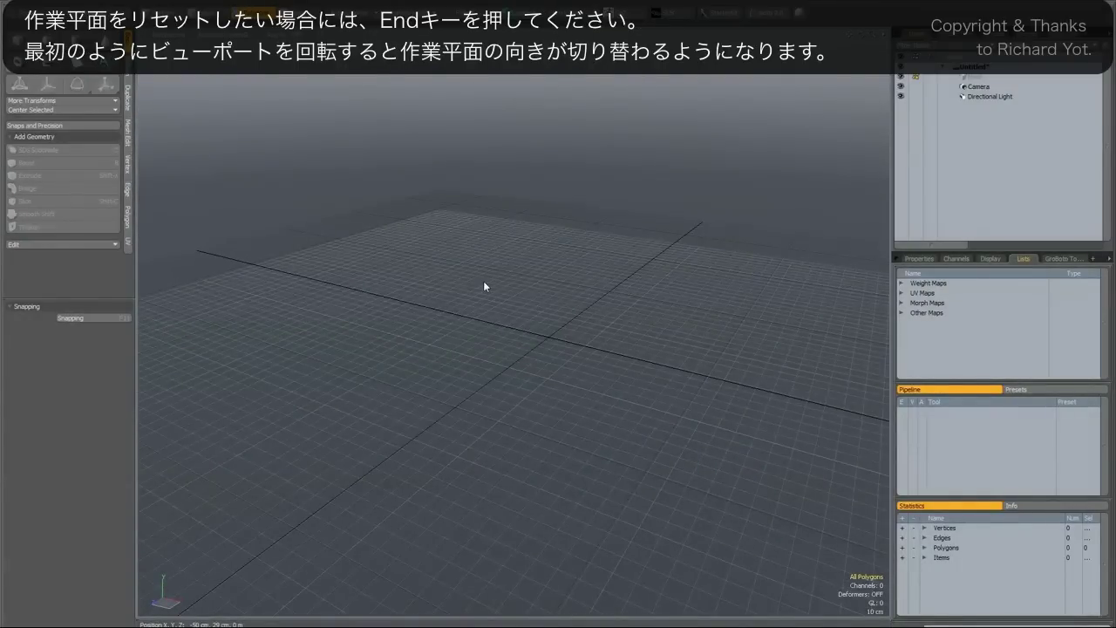
- Reset the work plane to automatic orientation and lock it horizontally again with its stored offset
key(End)
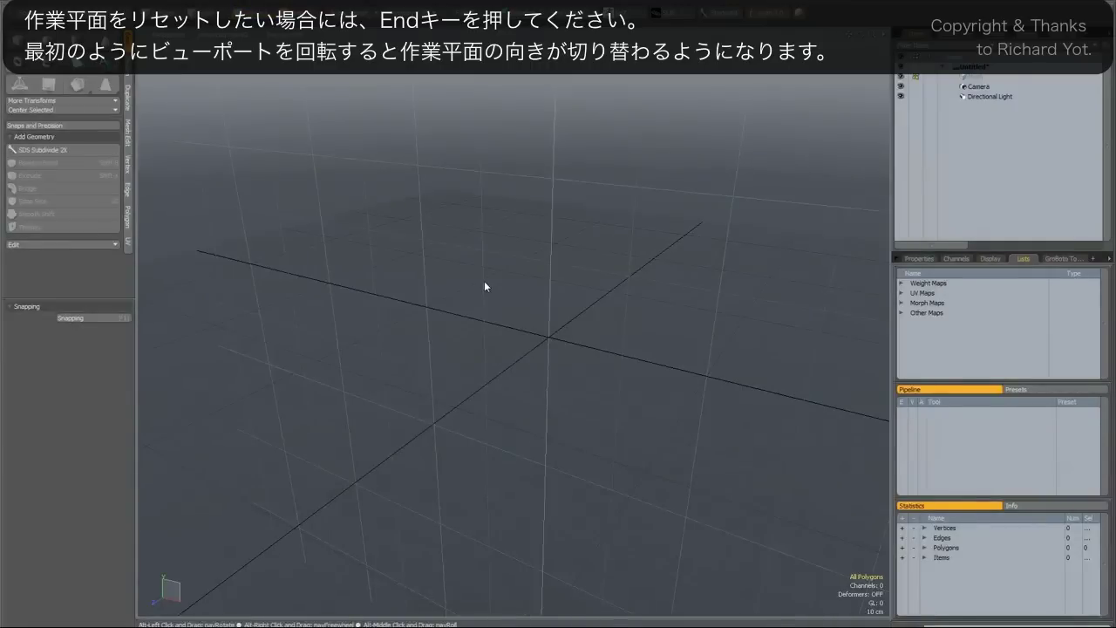
mouse_move(485, 285)
alt+mouse_down()
mouse_move(479, 375)
mouse_move(463, 279)
mouse_move(471, 294)
mouse_move(459, 311)
mouse_move(476, 321)
mouse_move(477, 305)
alt+mouse_up()
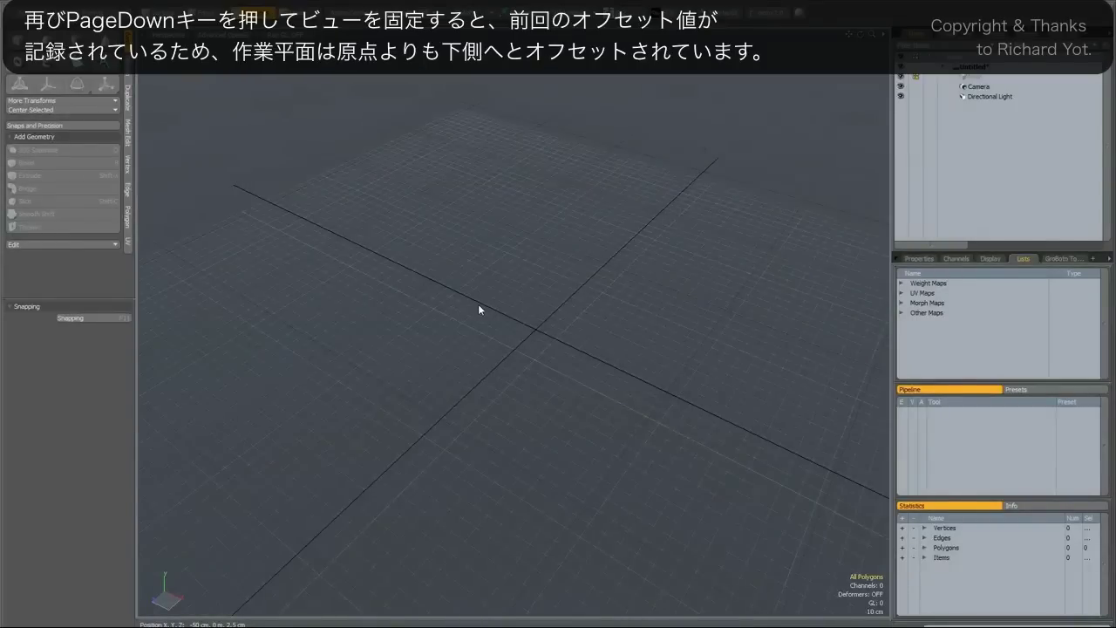
alt+drag(499, 305, 499, 275)
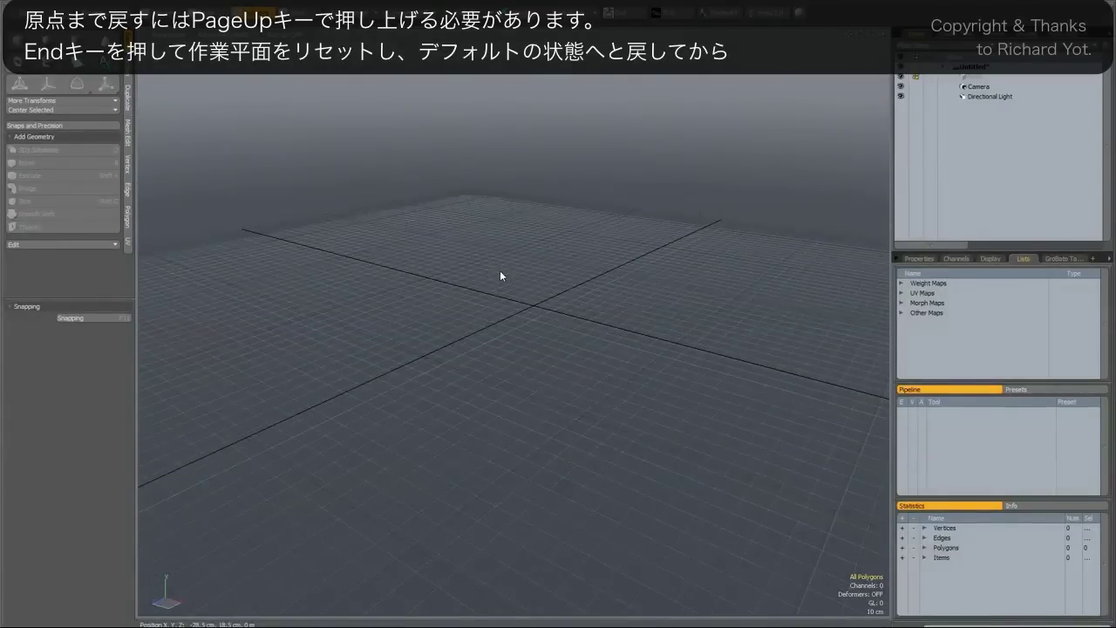
- Clear the work plane's offset distance and lock it horizontally at the world origin
alt+drag(500, 276, 543, 380)
key(End)
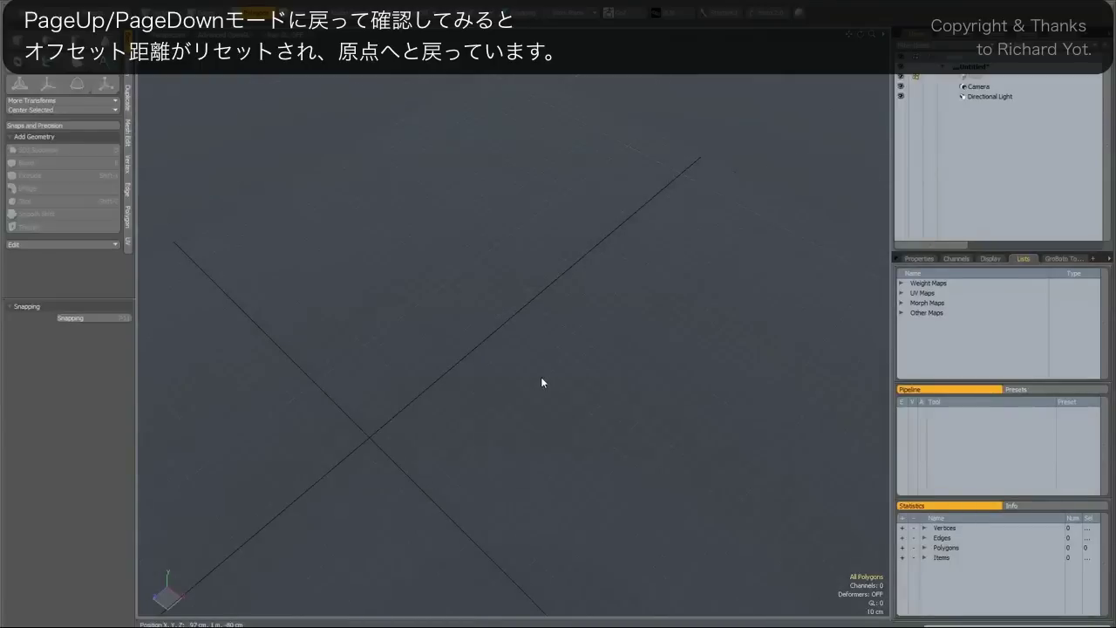
alt+shift+drag(541, 382, 543, 326)
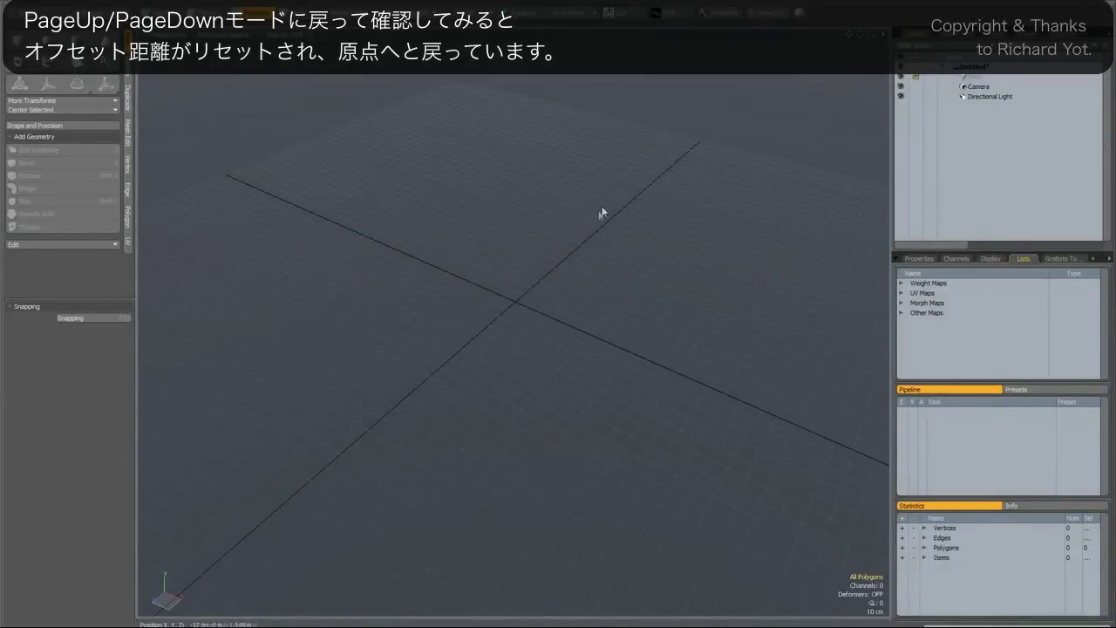
alt+drag(596, 208, 598, 255)
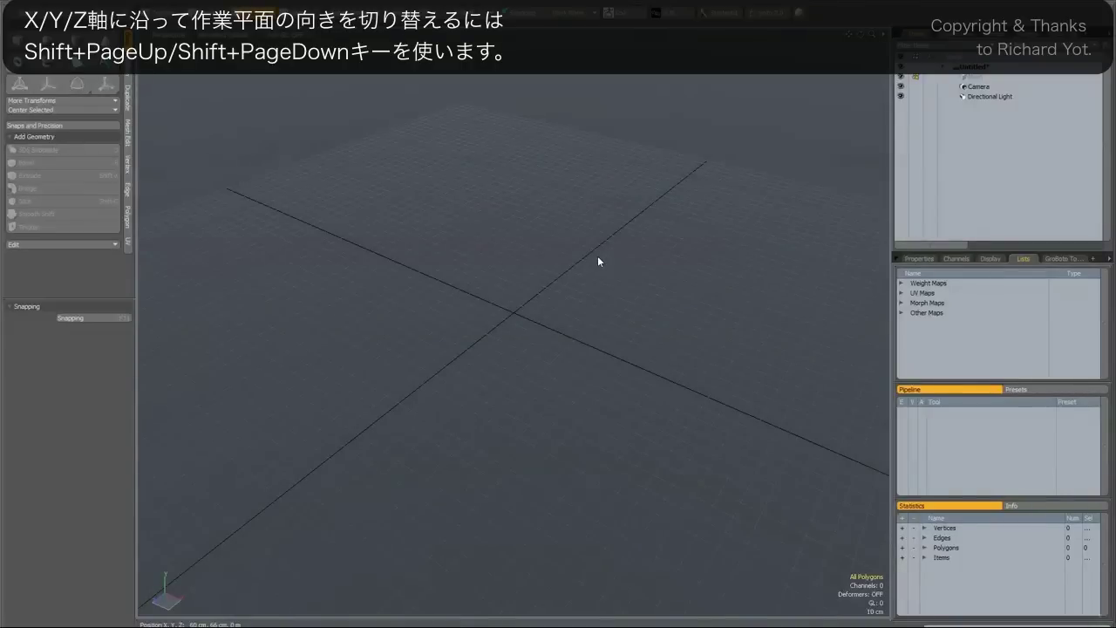
- Cycle the work plane's axis orientation forward through a full turn back to its original horizontal orientation
alt+drag(596, 276, 596, 272)
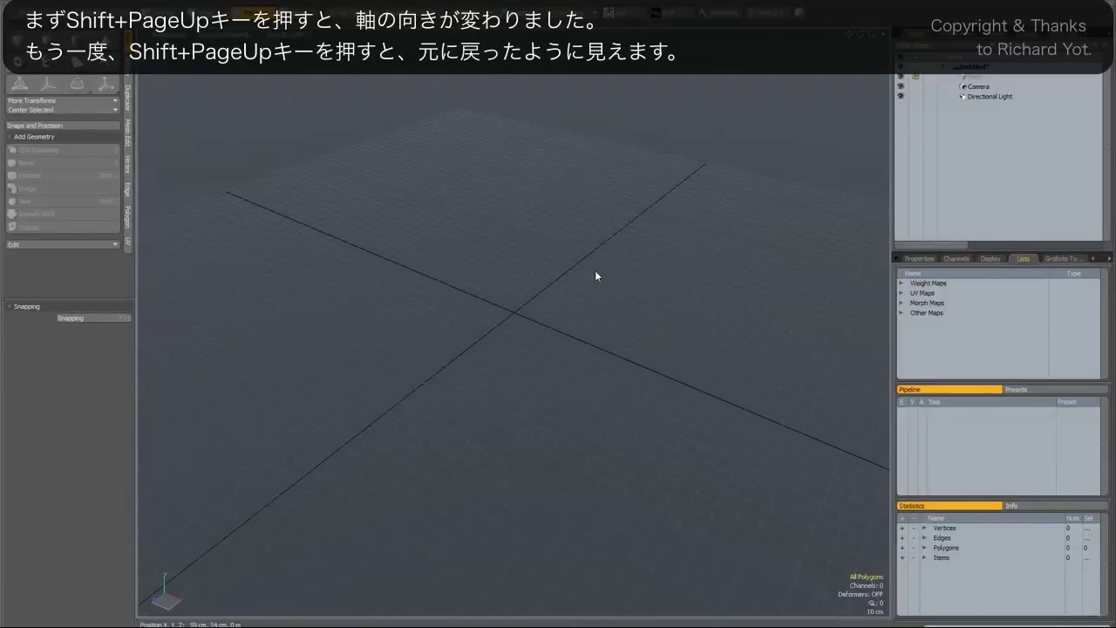
key(shift+Page_Up)
mouse_move(596, 275)
alt+mouse_down()
mouse_move(555, 268)
mouse_move(605, 257)
mouse_move(594, 261)
alt+mouse_up()
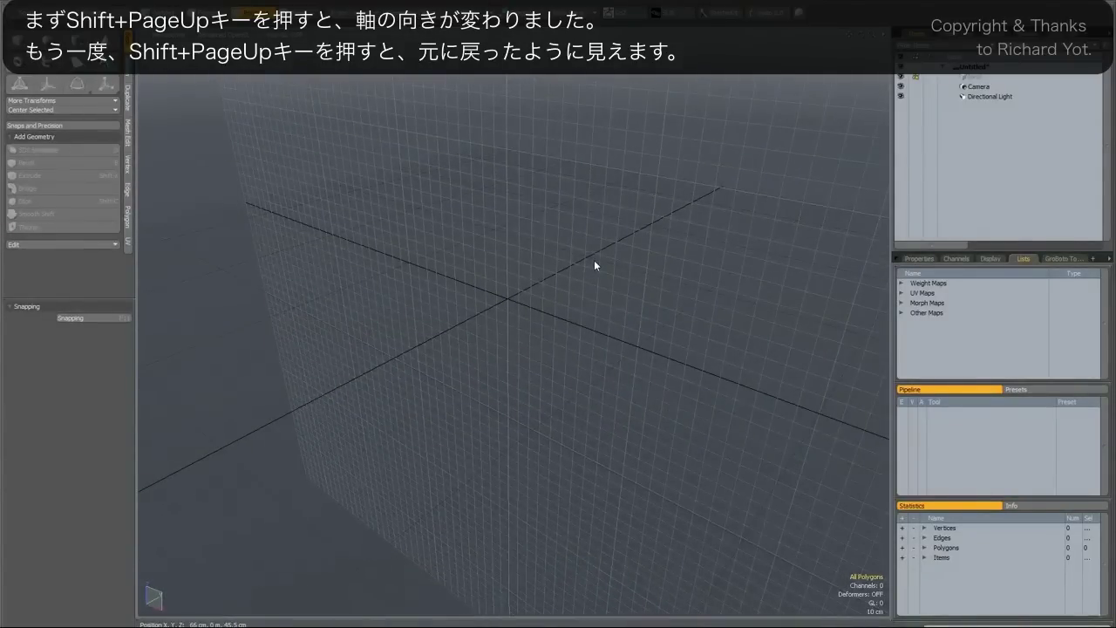
key(shift+Page_Up)
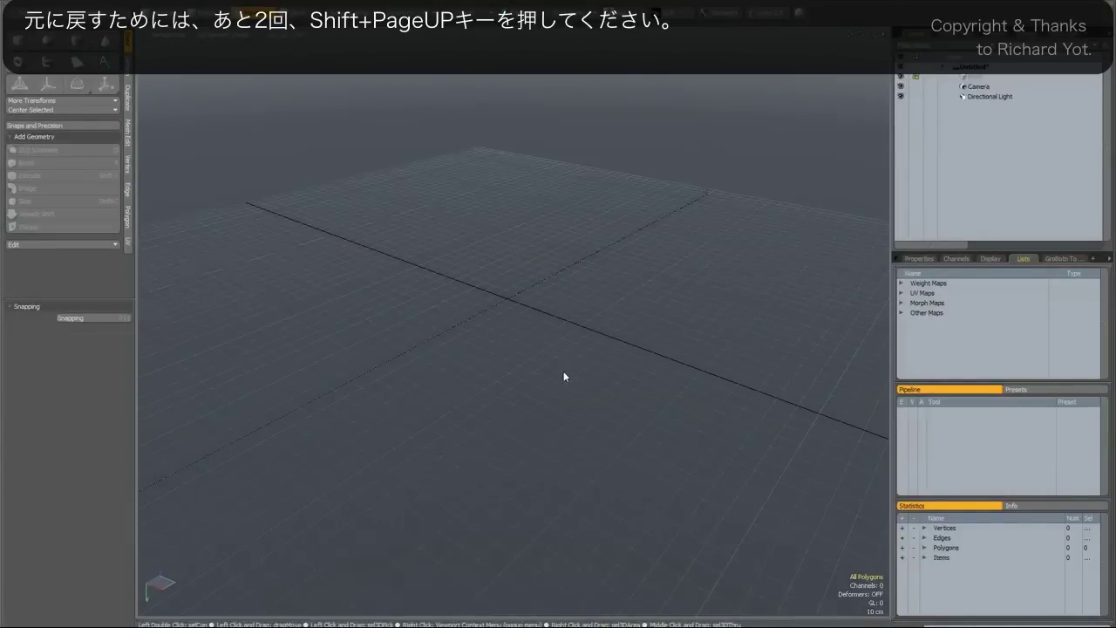
key(shift+Page_Up)
key(shift+Page_Up)
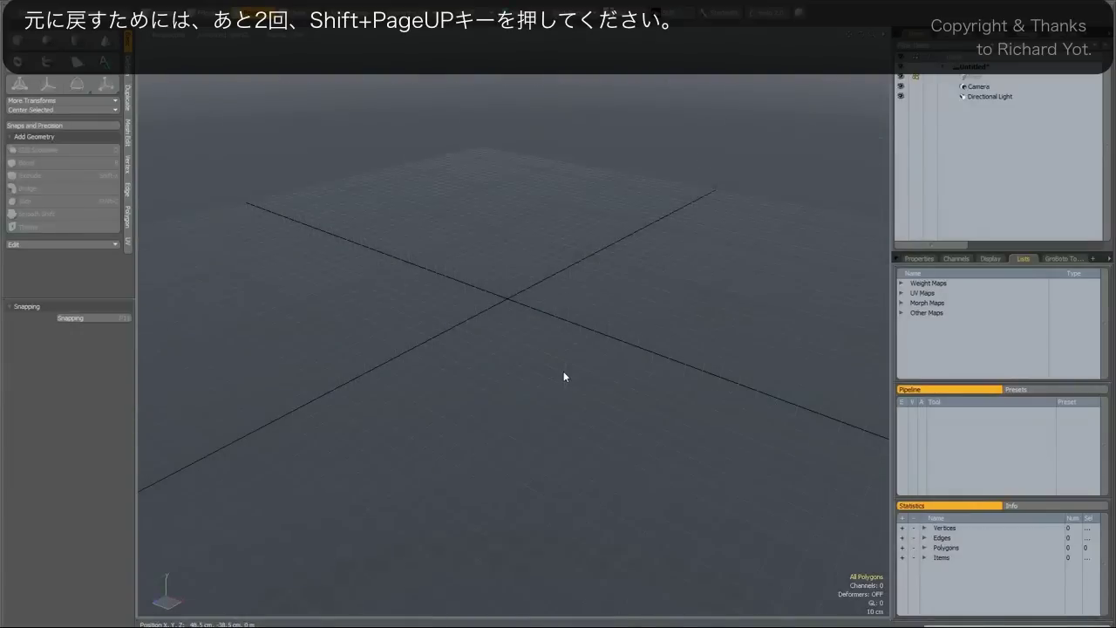
key(shift+Page_Up)
key(shift+Page_Up)
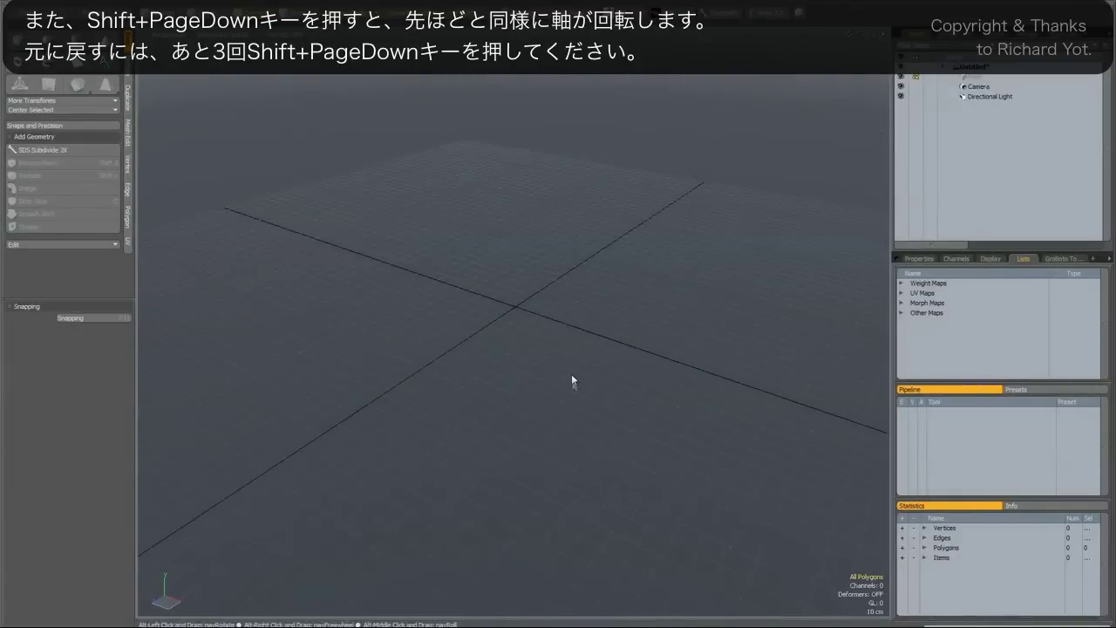
- Cycle the work plane's axis orientation backward through a full turn to its original horizontal orientation
key(shift+Page_Down)
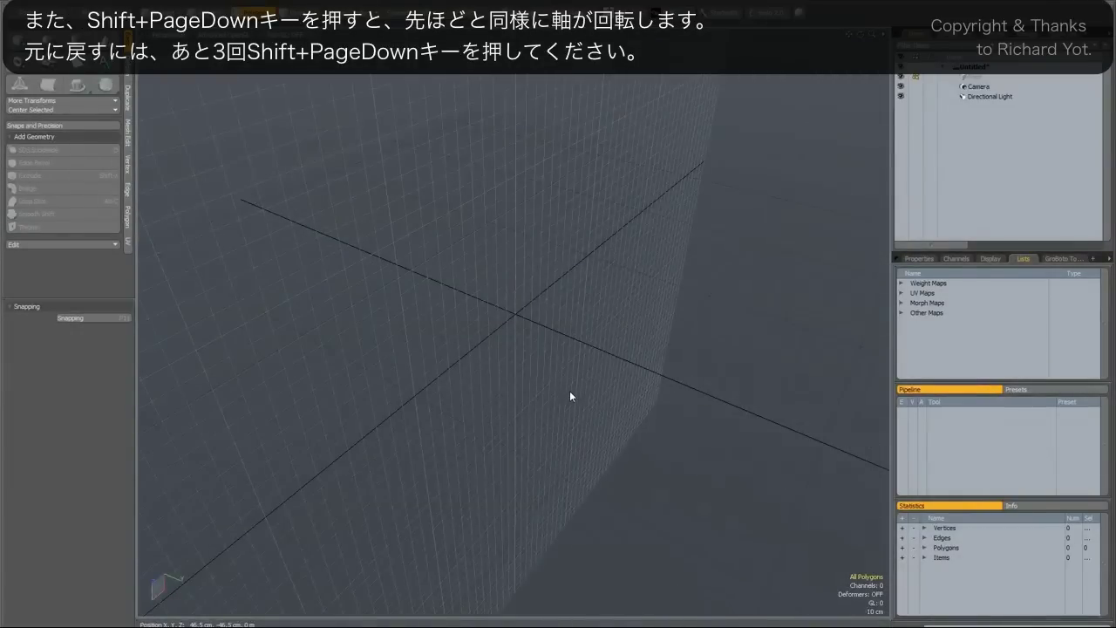
mouse_move(568, 391)
alt+mouse_down()
mouse_move(552, 374)
mouse_move(568, 378)
alt+mouse_up()
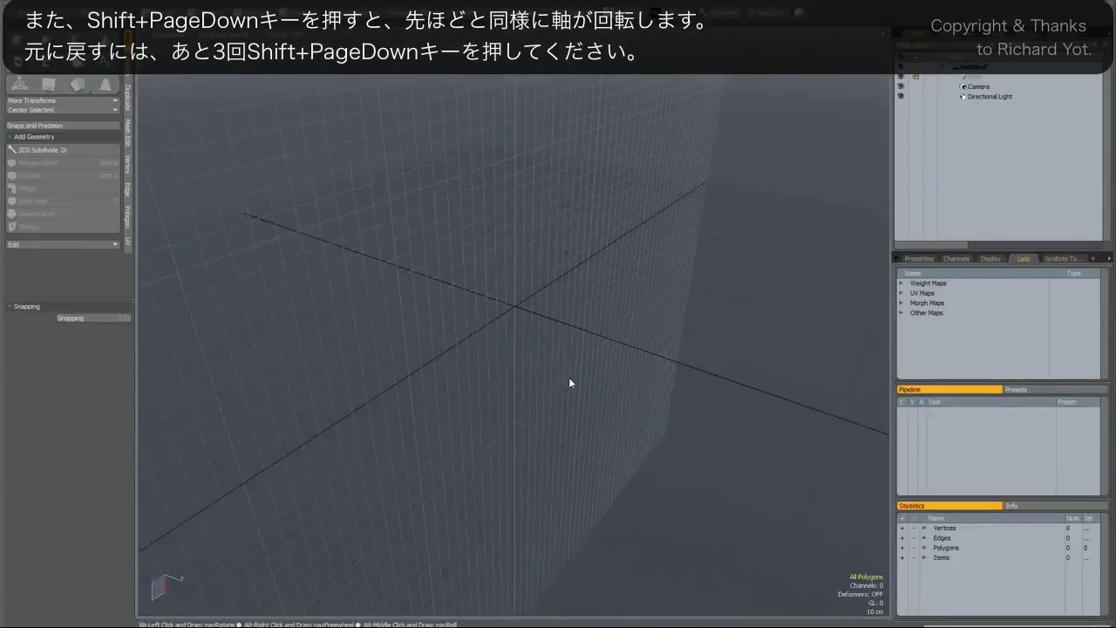
key(shift+Page_Down)
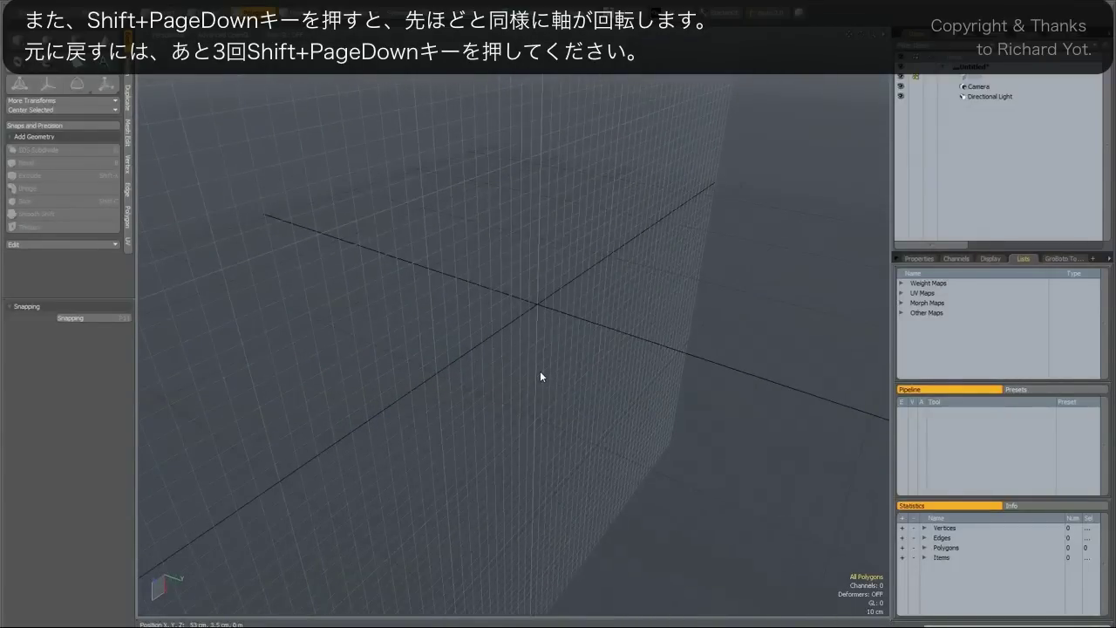
key(shift+Page_Down)
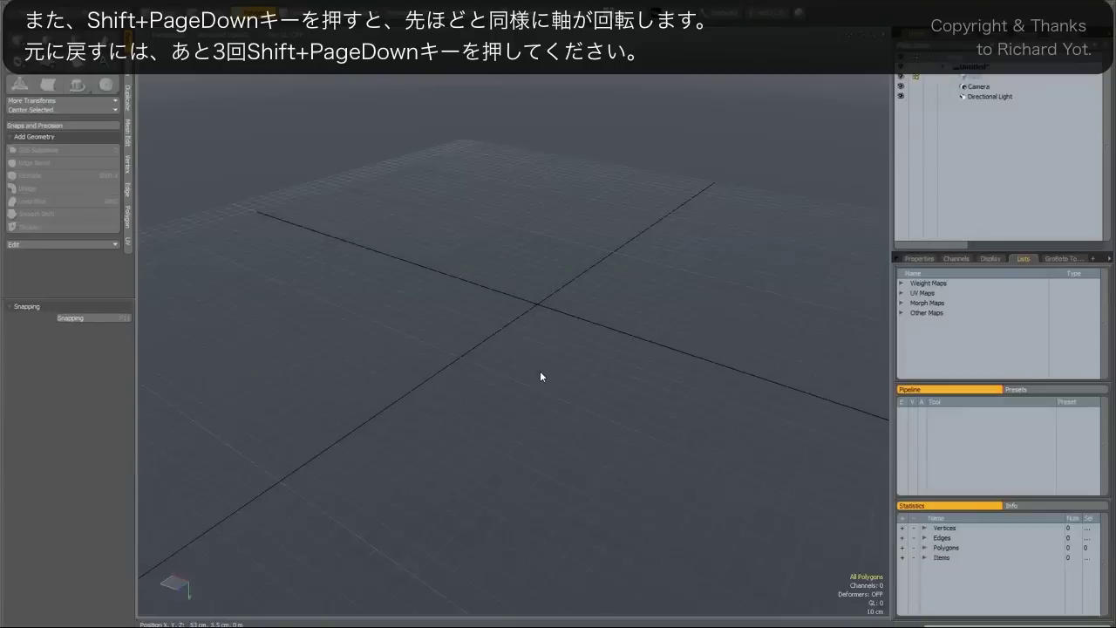
key(shift+Page_Down)
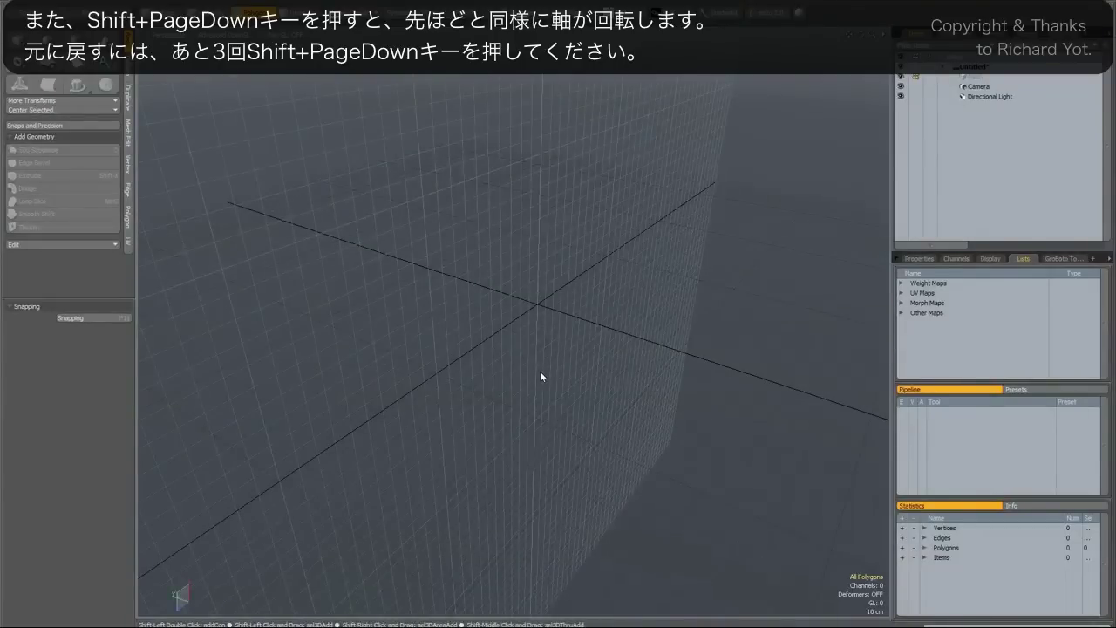
key(shift+Page_Down)
key(alt)
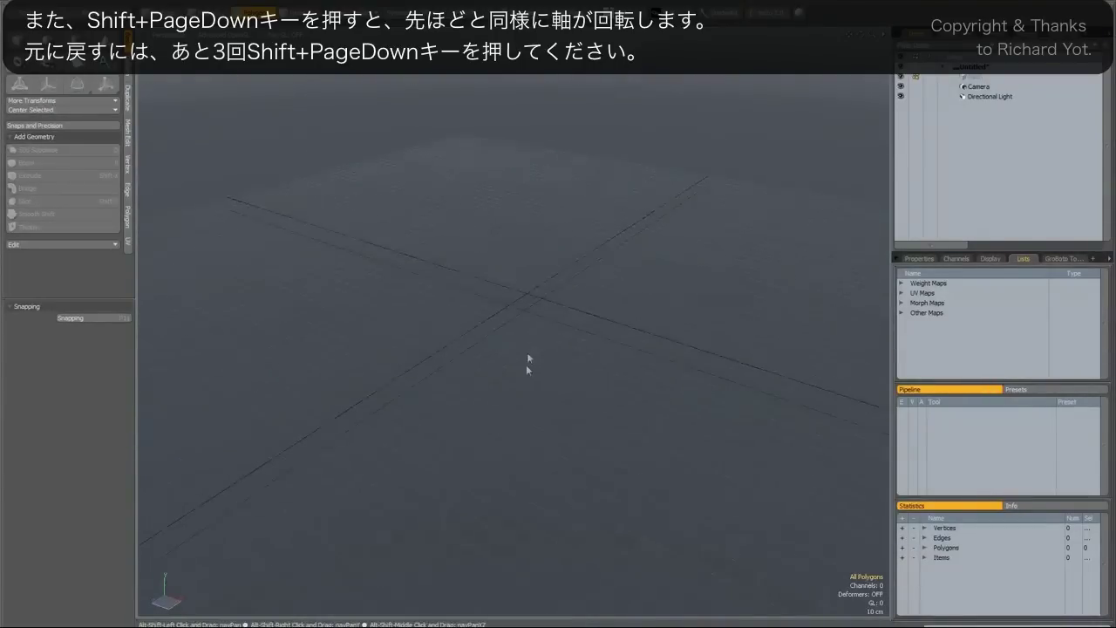
- Reset the work plane to its automatic, view-dependent orientation
key(End)
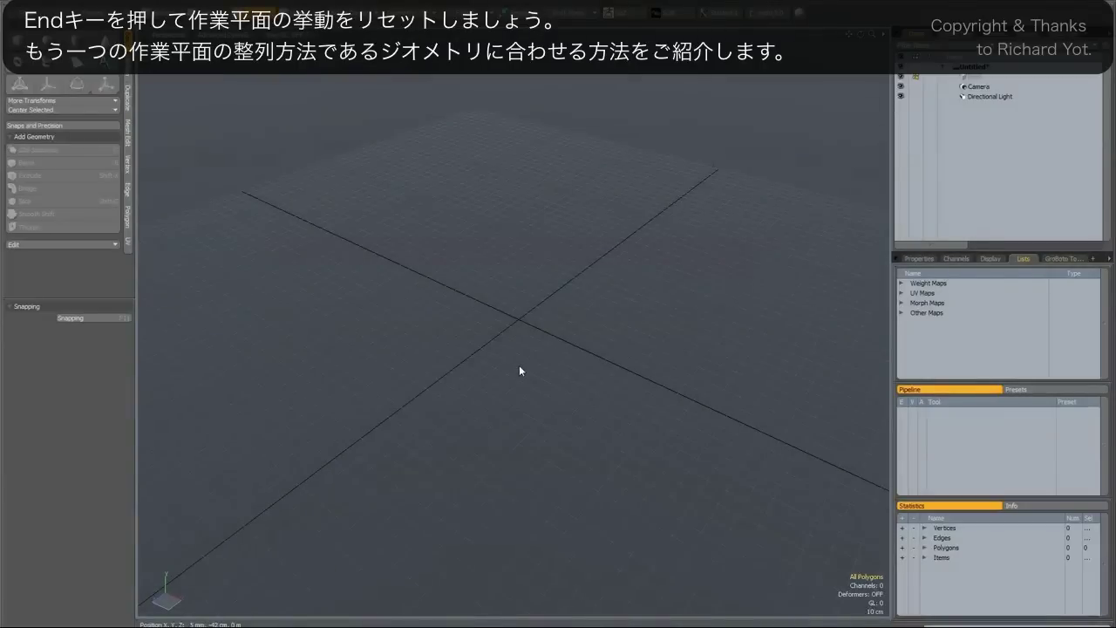
key(End)
alt+drag(519, 364, 593, 242)
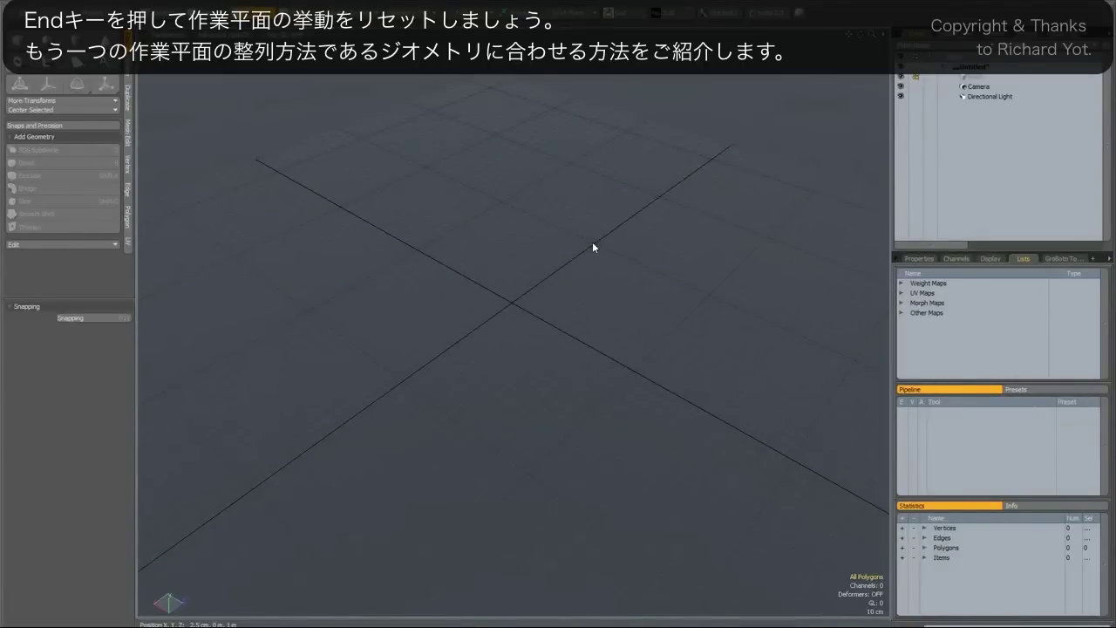
- Create a Quadball sphere with 1 m radius and subdivision level 4 at the world origin, and drop the tool
click(50, 40)
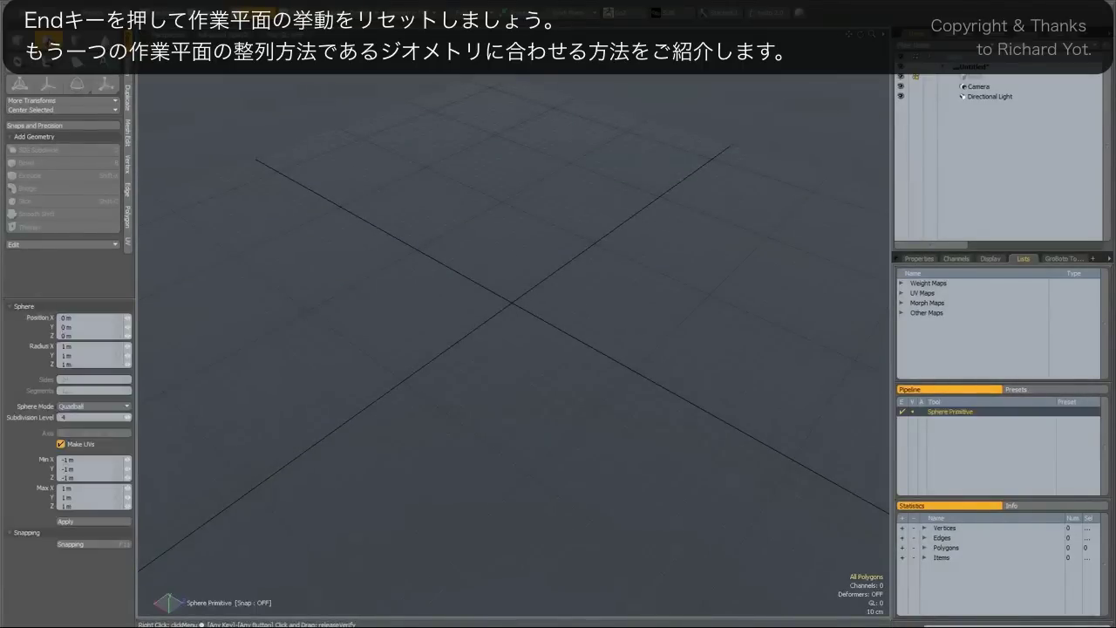
click(86, 520)
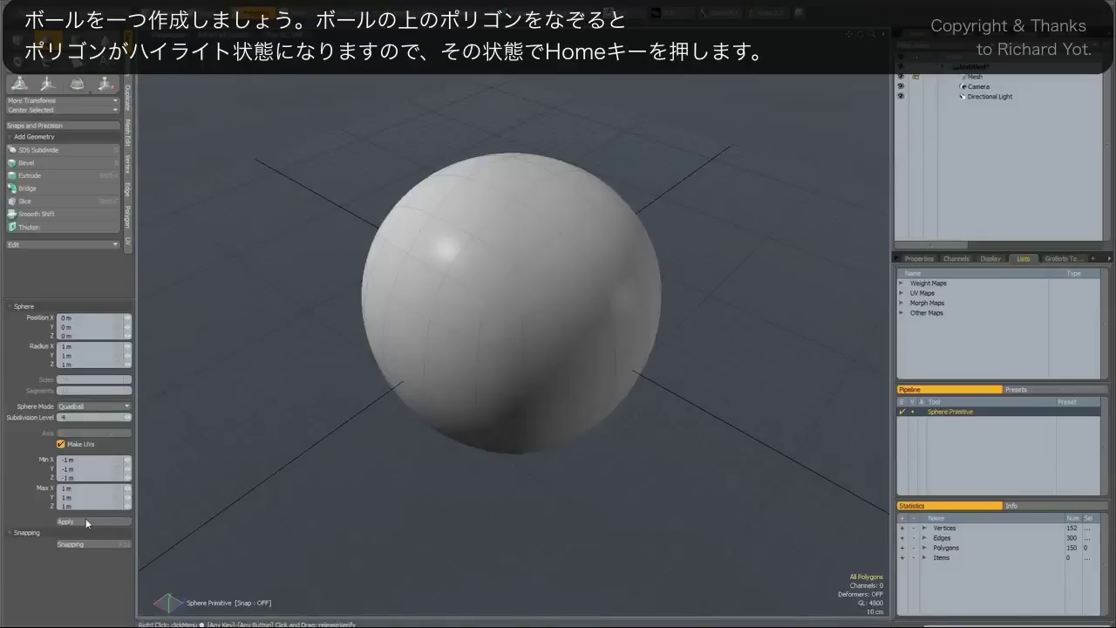
key(q)
alt+drag(451, 506, 428, 483)
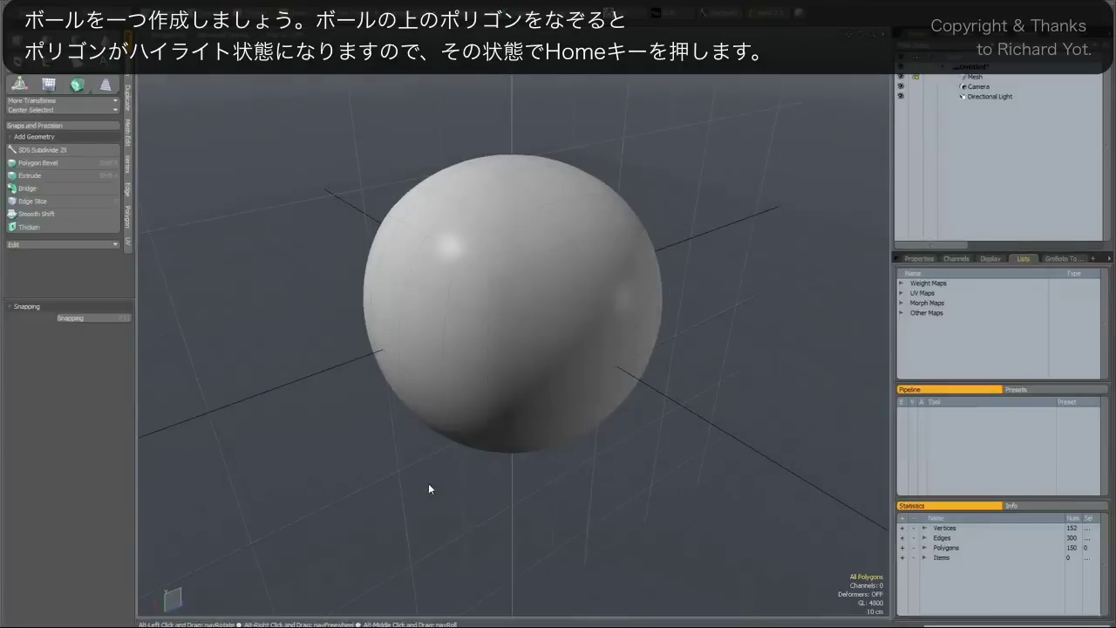
alt+shift+drag(417, 431, 451, 461)
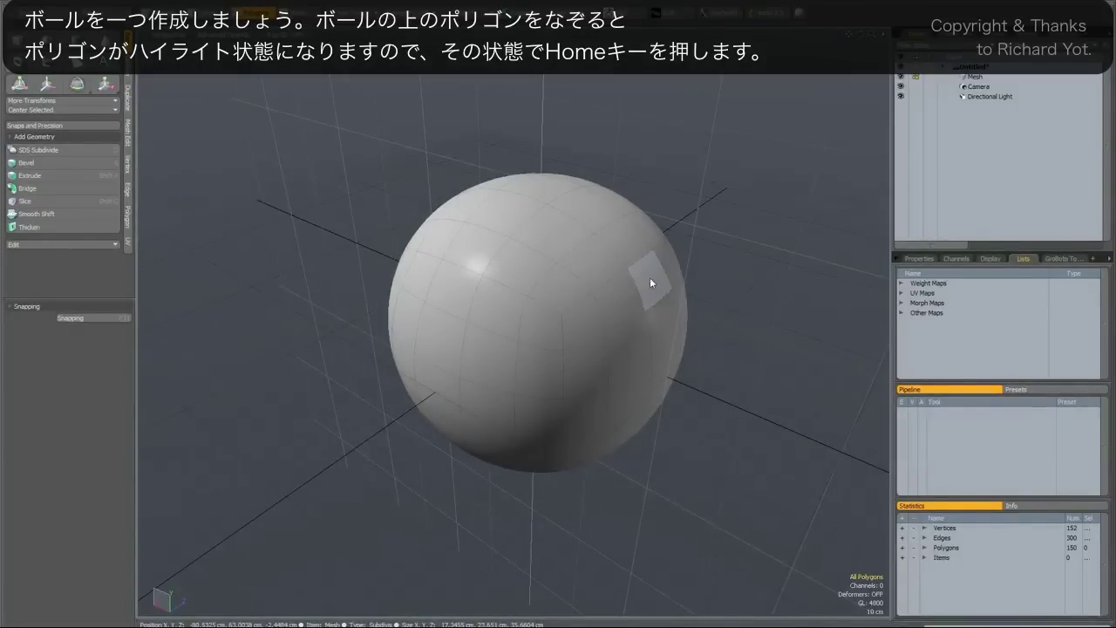
- Align the work plane to a highlighted polygon on the sphere's upper right, and realign it to one on the upper left
key(Home)
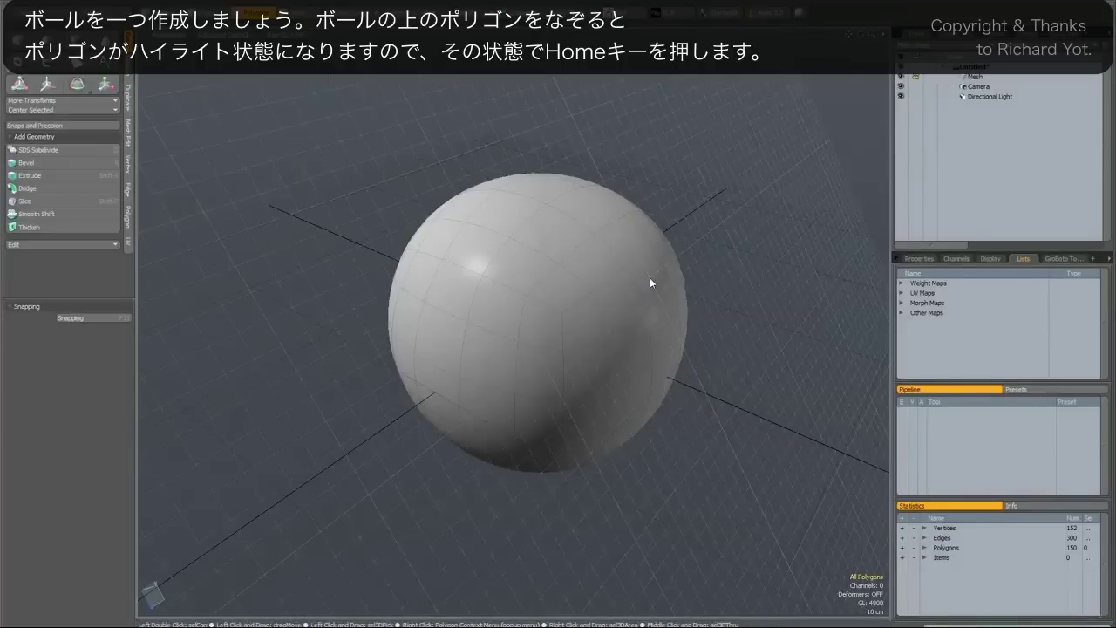
alt+drag(513, 284, 575, 265)
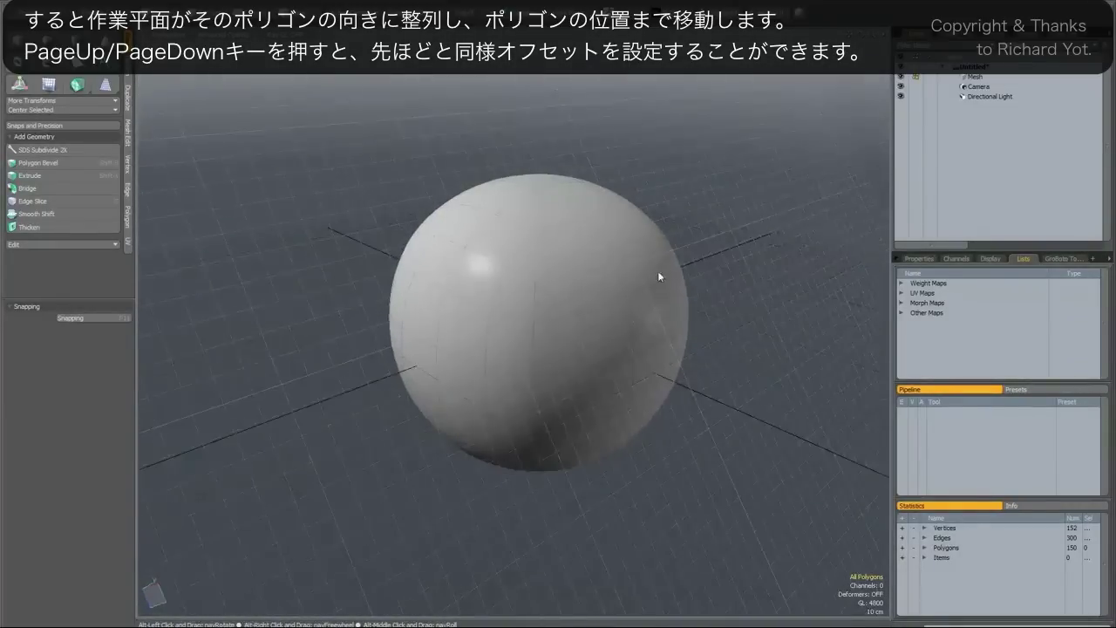
key(Home)
alt+drag(410, 264, 436, 255)
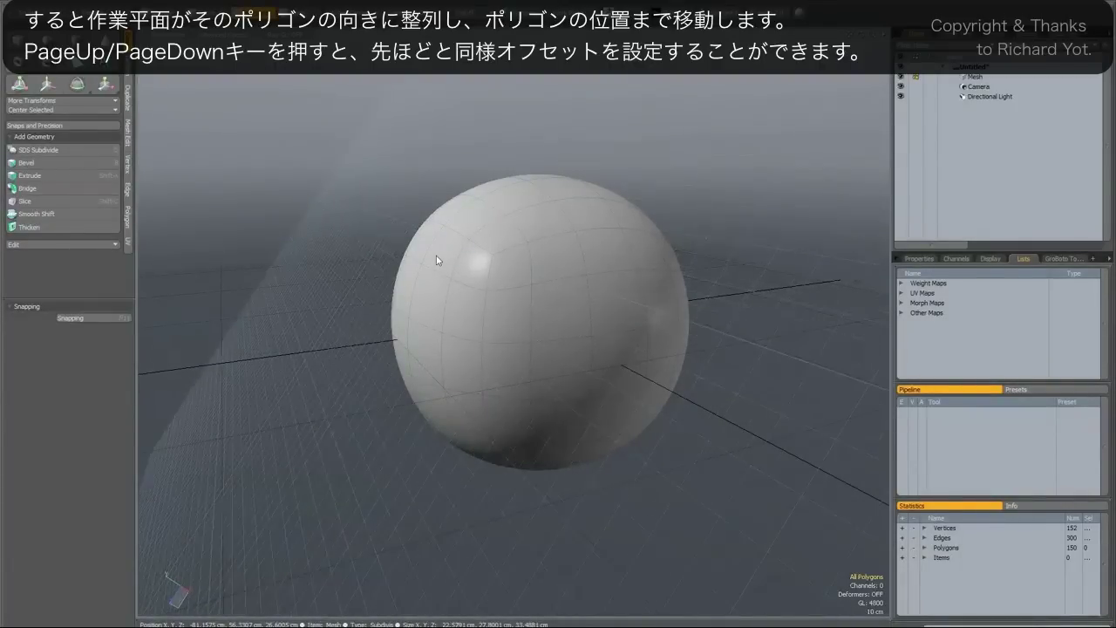
key(Home)
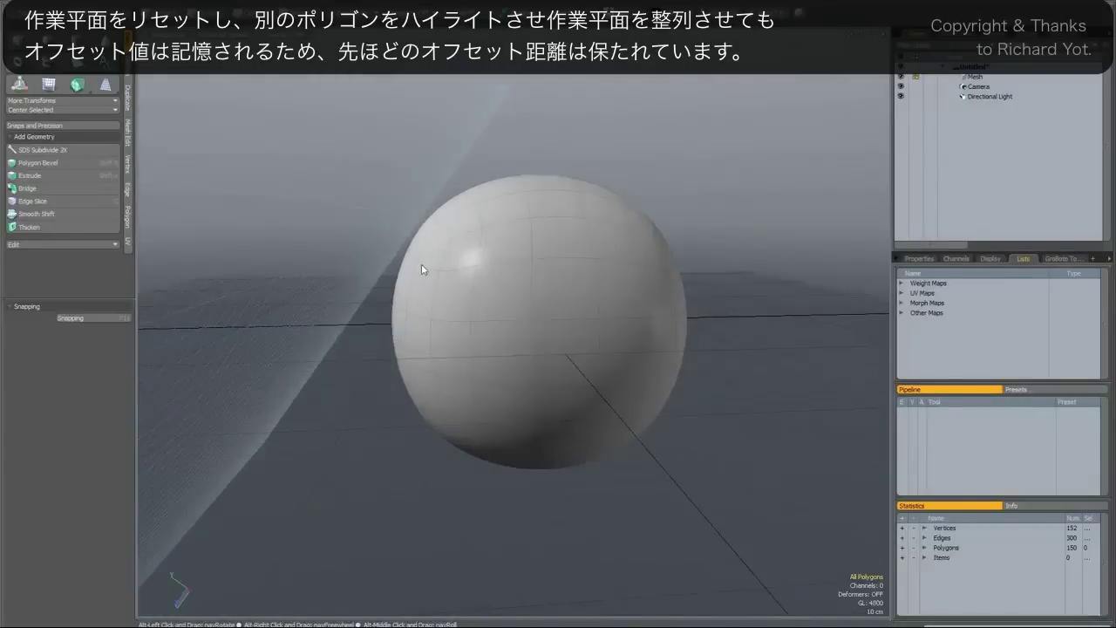
mouse_move(439, 274)
alt+mouse_down()
mouse_move(420, 270)
mouse_move(448, 282)
alt+mouse_up()
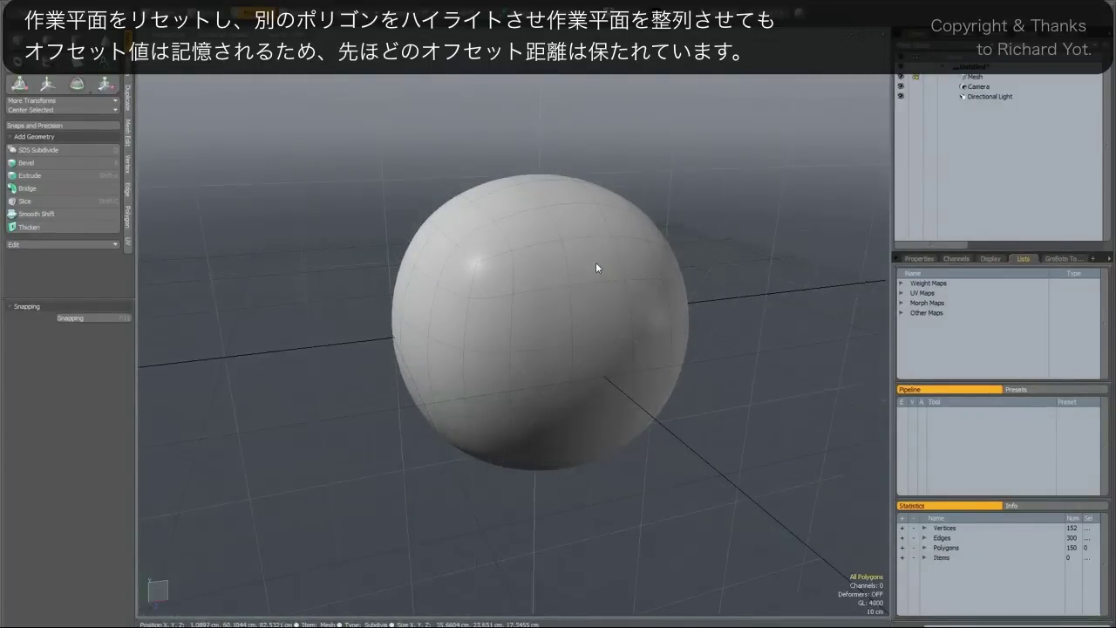
- Align the reset work plane to a different highlighted polygon near the sphere's upper right, keeping the stored offset
key(Home)
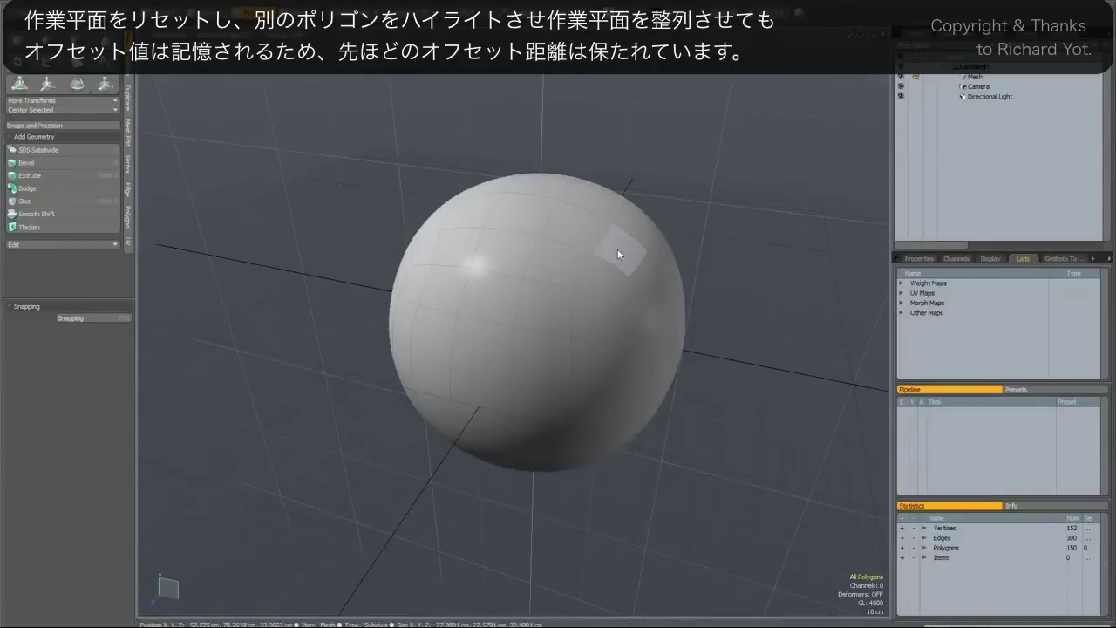
key(Home)
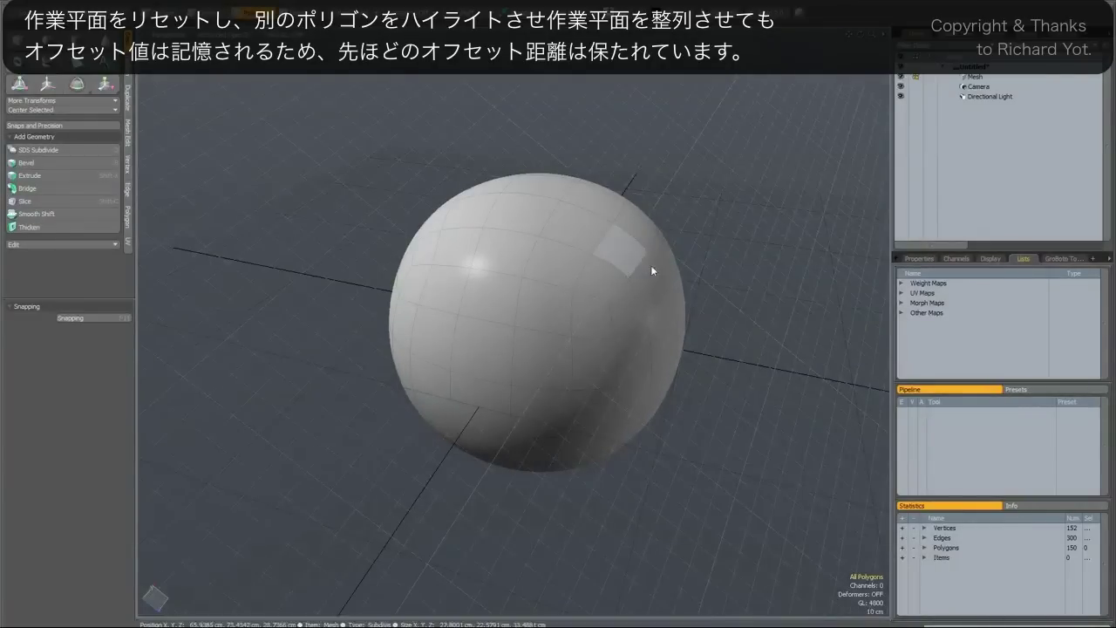
alt+drag(576, 309, 622, 264)
key(End)
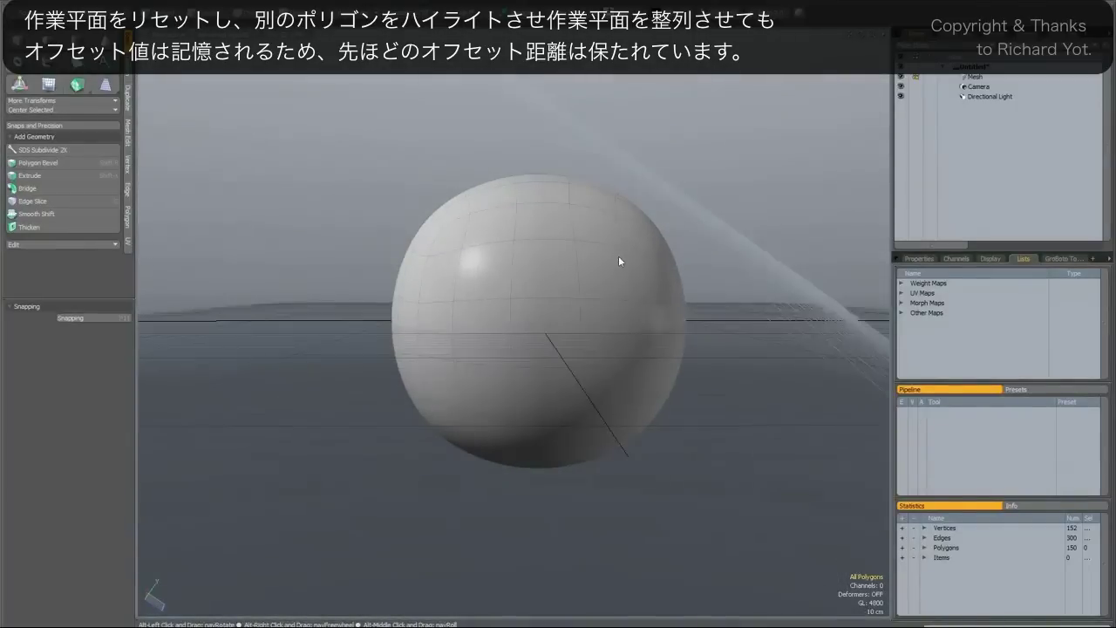
mouse_move(621, 253)
alt+mouse_down()
mouse_move(614, 260)
mouse_move(631, 252)
mouse_move(619, 255)
alt+mouse_up()
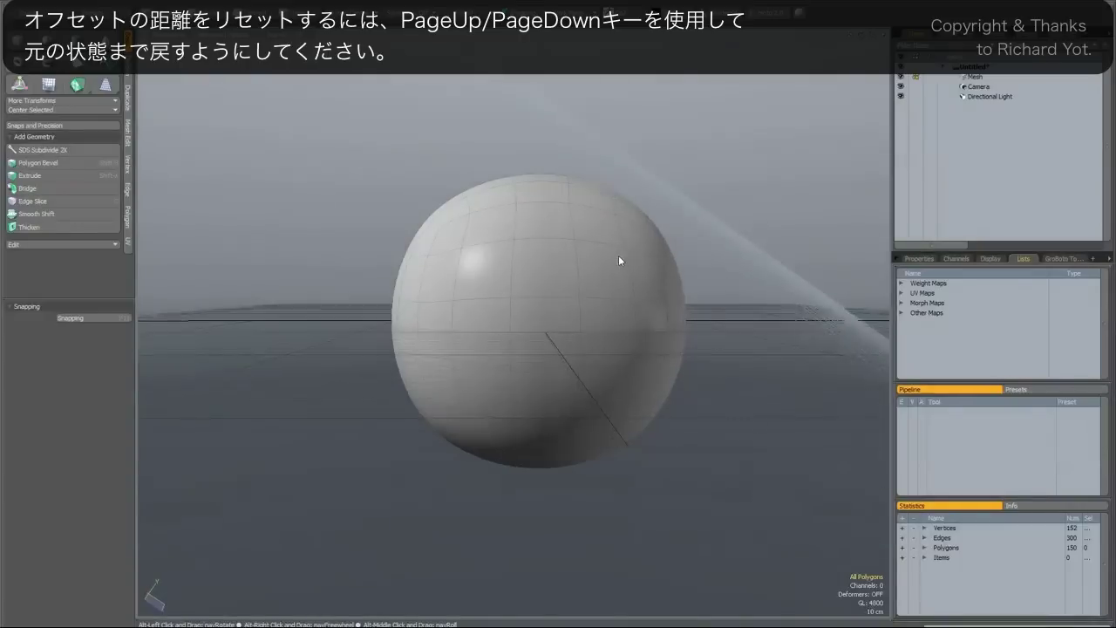
- Step the aligned work plane's offset back in increments to bring the plane to the polygon
key(Page_Down)
key(Page_Down)
key(Page_Down)
key(Page_Down)
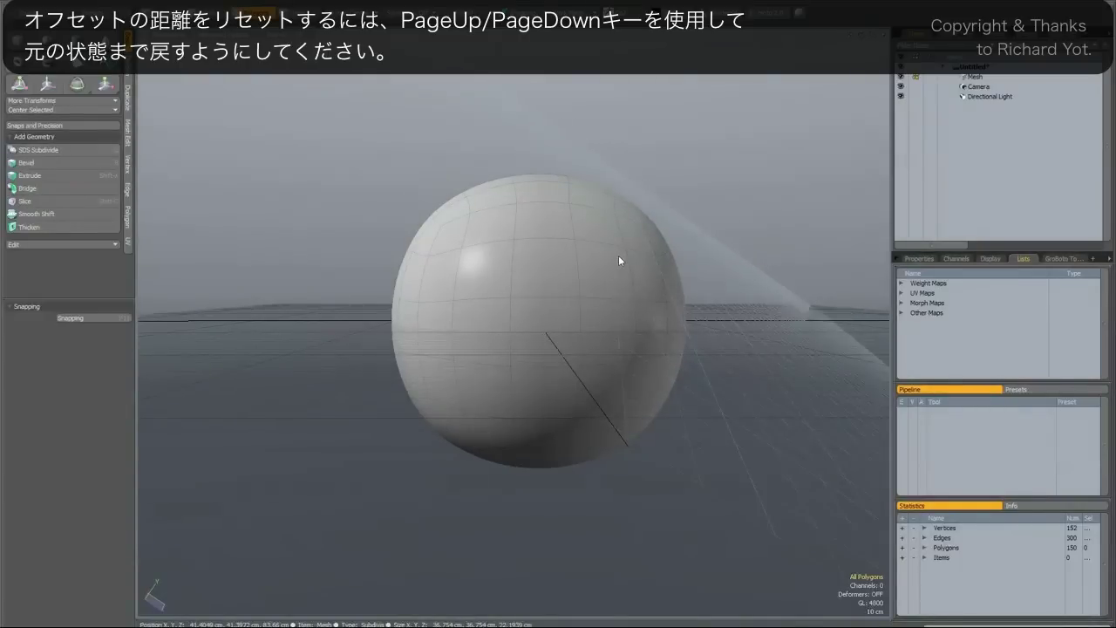
key(Home)
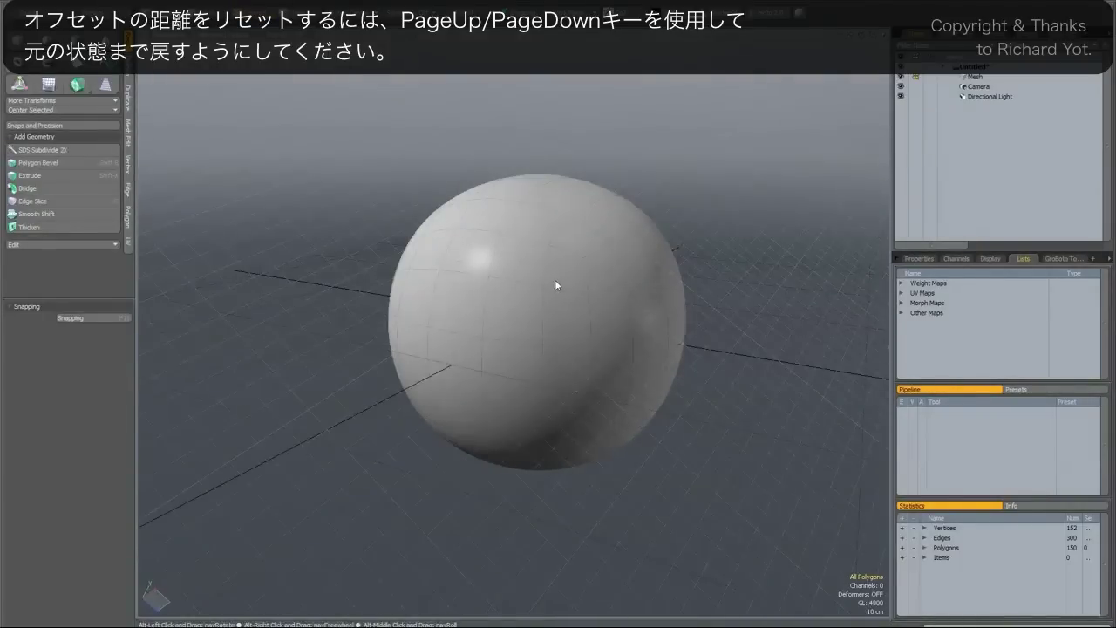
- Reset the work plane, select one polygon on the sphere's upper right, and align the work plane to that selection
key(3)
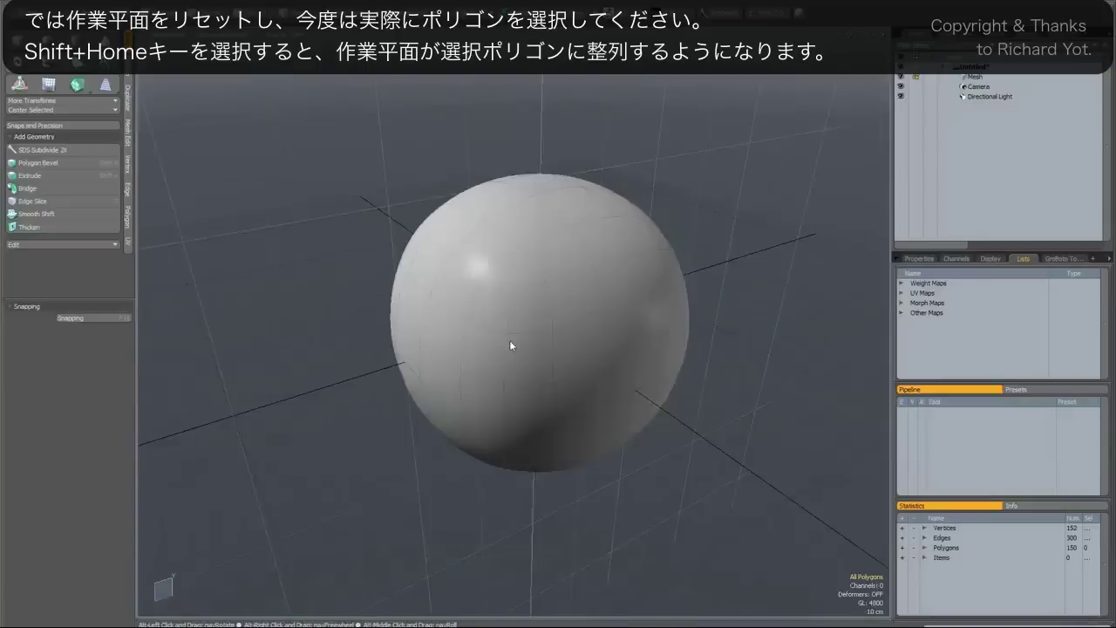
mouse_move(577, 375)
alt+shift+mouse_down()
mouse_move(575, 355)
mouse_move(589, 358)
alt+shift+mouse_up()
scroll(575, 355, down, 3)
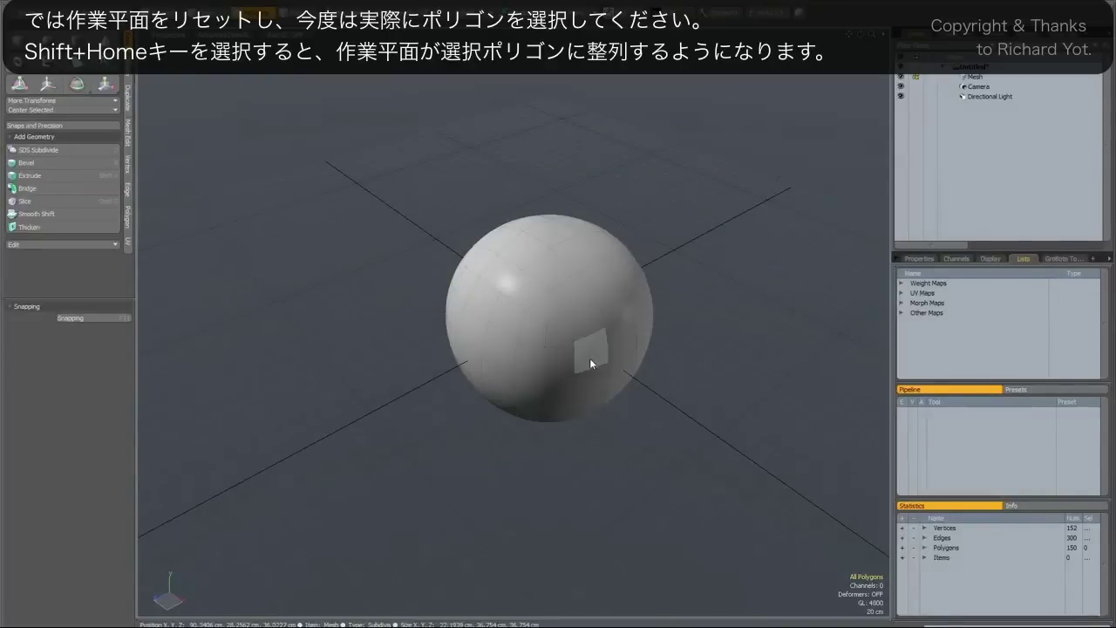
click(614, 310)
key(shift+Home)
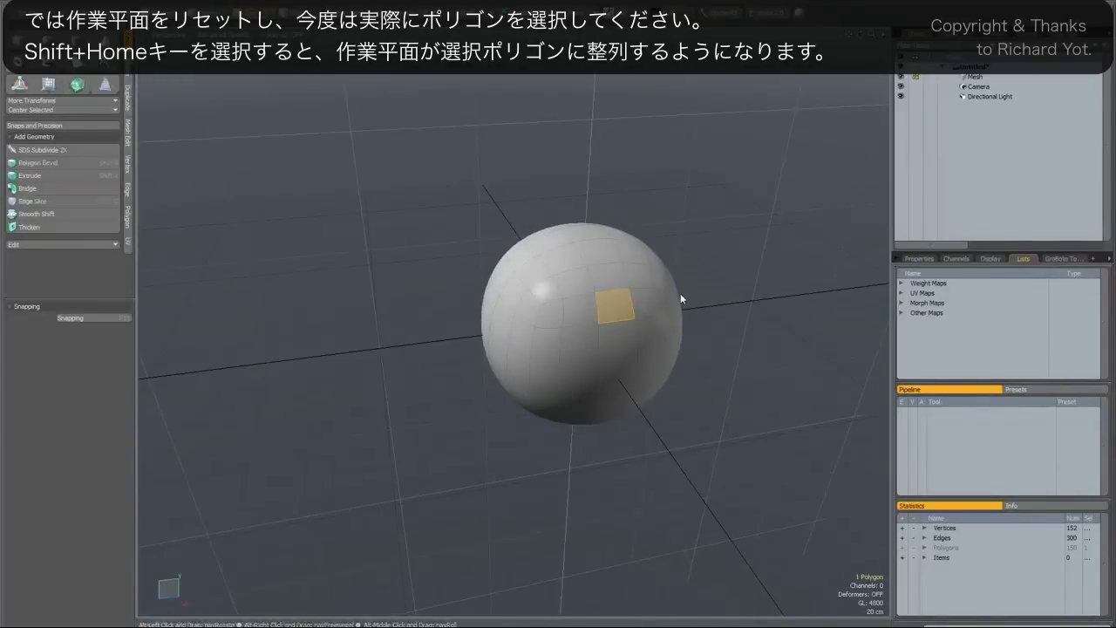
mouse_move(734, 301)
alt+mouse_down()
mouse_move(732, 316)
mouse_move(742, 310)
alt+mouse_up()
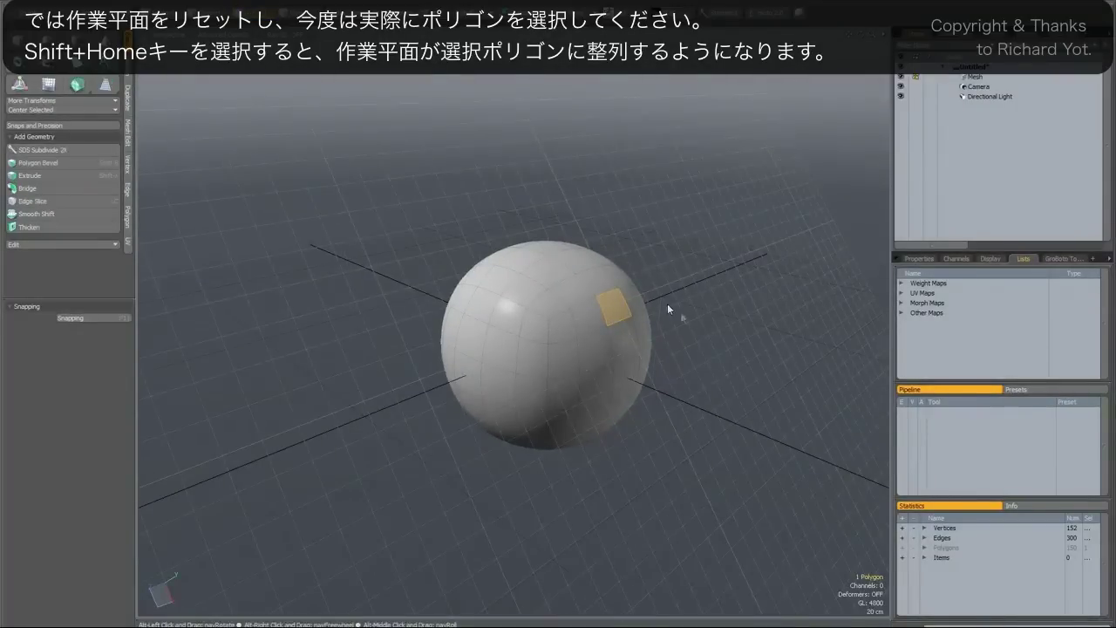
key(shift+Home)
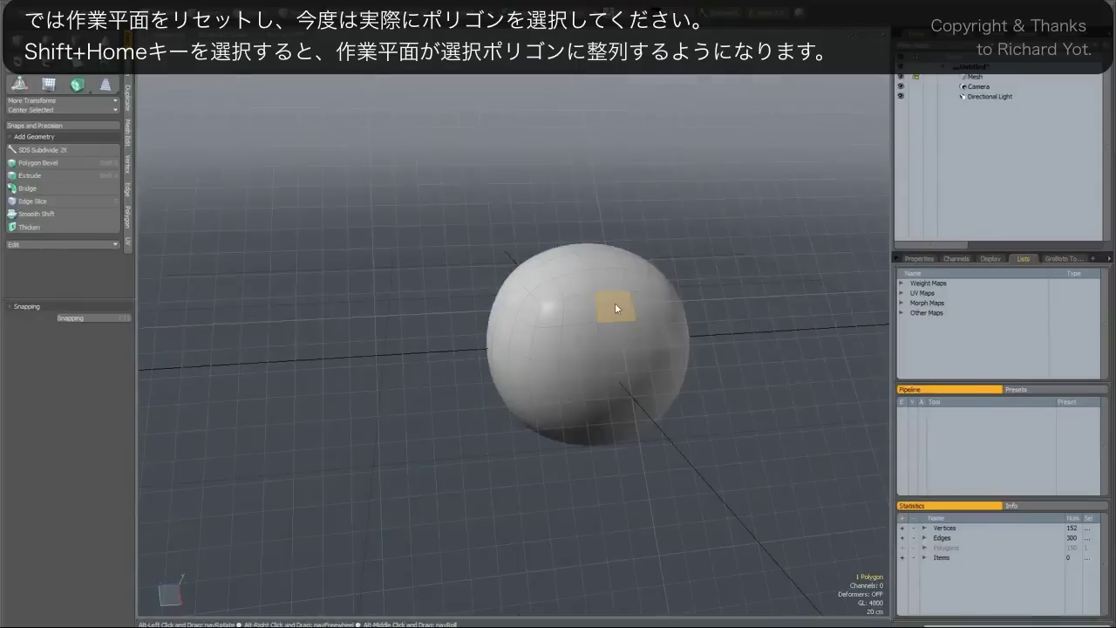
- Reset the work plane to automatic orientation and deselect the polygon
key(End)
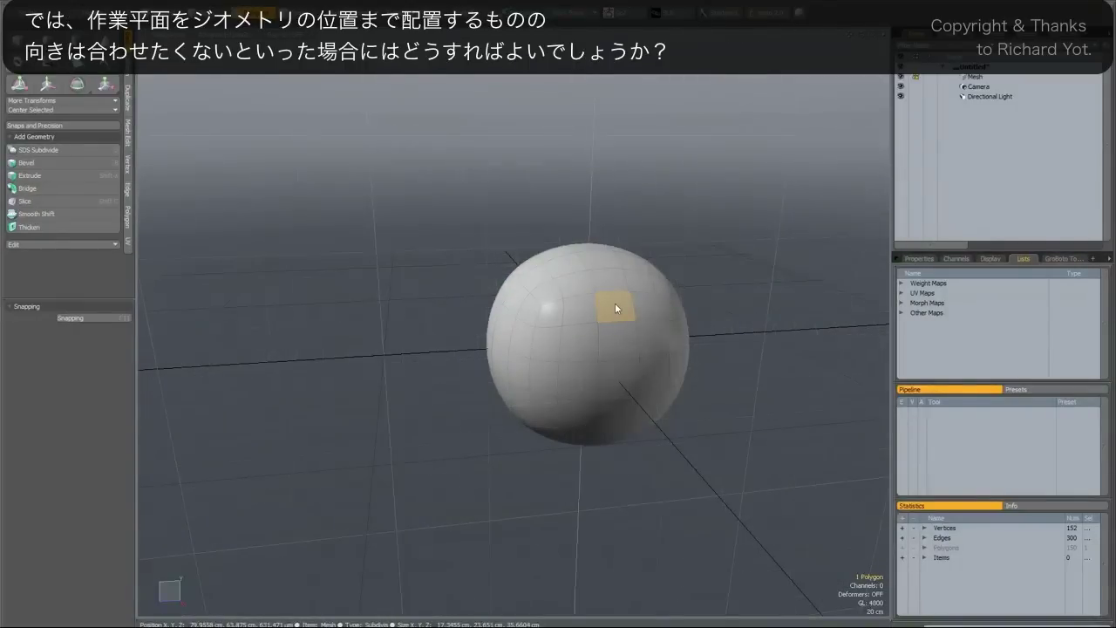
click(352, 254)
alt+drag(376, 272, 422, 292)
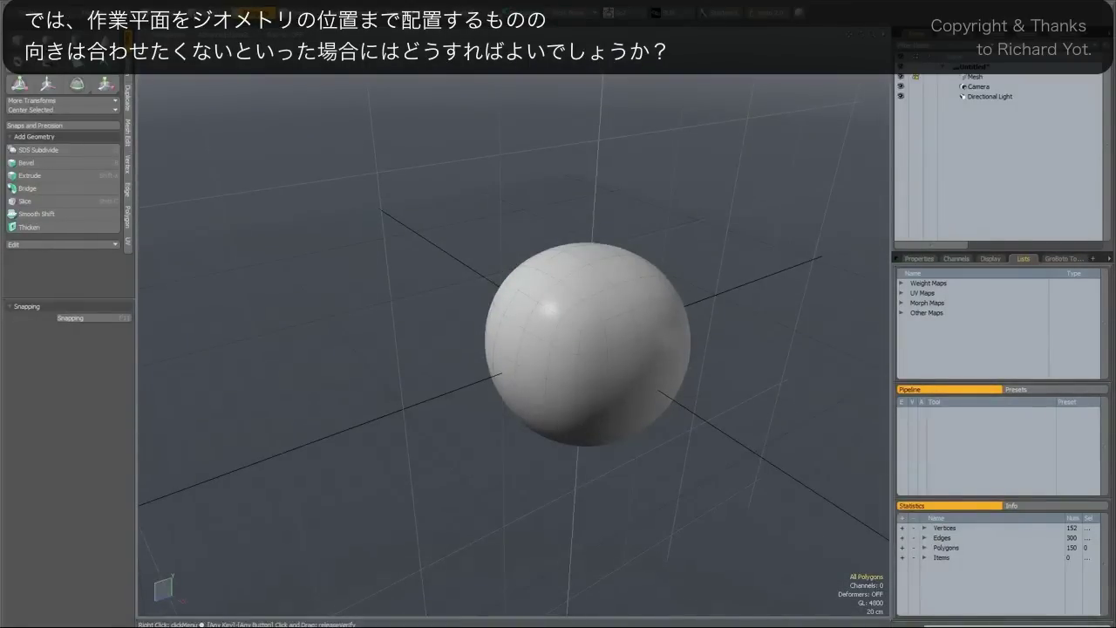
- In edge selection mode, select one edge on the sphere's upper left and align the work plane to it
click(209, 12)
mouse_move(521, 192)
alt+mouse_down()
mouse_move(449, 170)
mouse_move(511, 179)
alt+mouse_up()
click(526, 286)
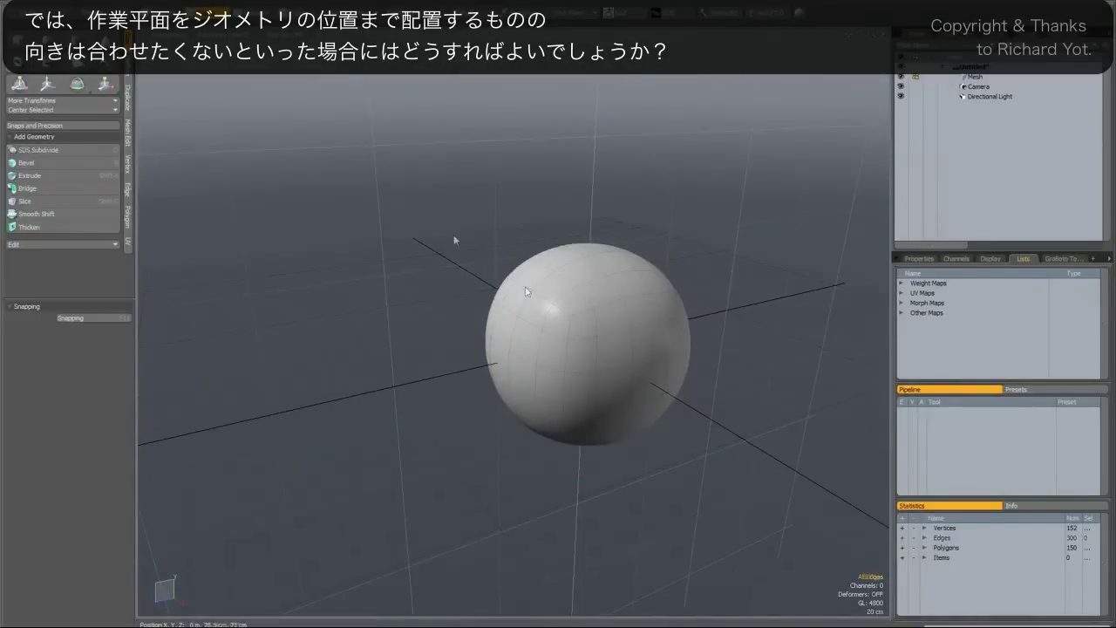
alt+drag(456, 241, 430, 206)
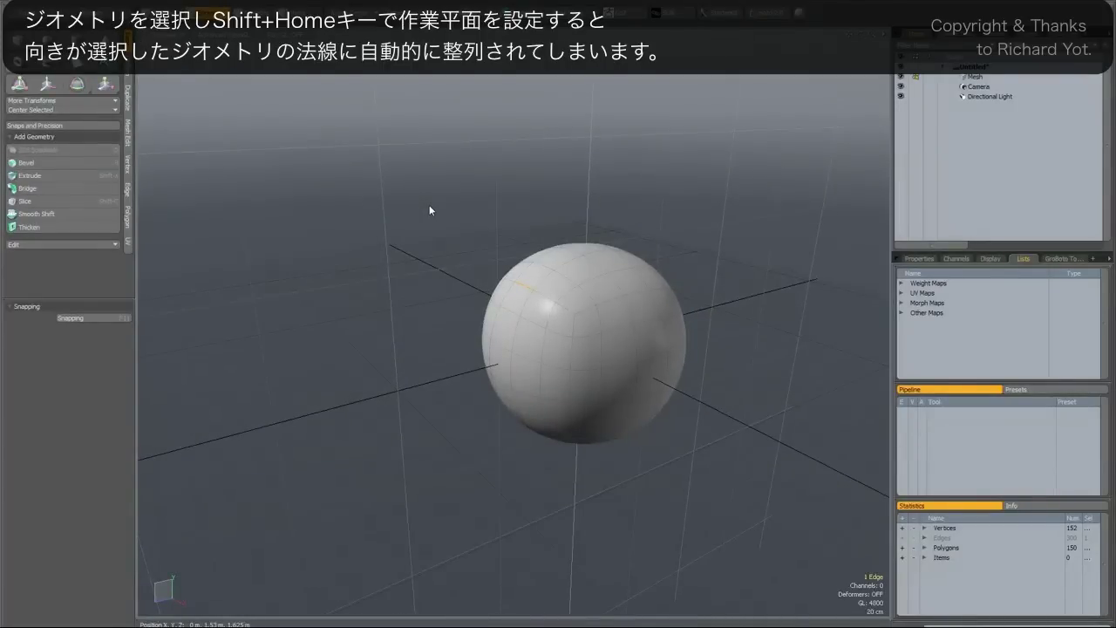
key(shift+Home)
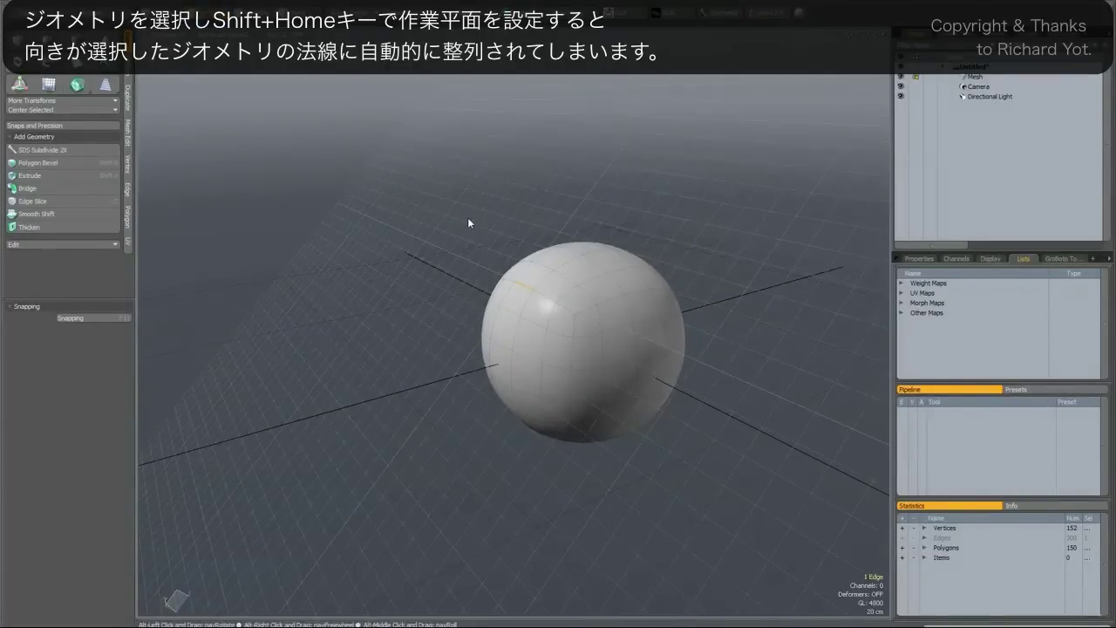
- In the work plane properties, set Rotation X and Rotation Y to 0 while keeping the plane's center position
mouse_move(468, 222)
alt+mouse_down()
mouse_move(441, 221)
mouse_move(523, 215)
mouse_move(441, 218)
mouse_move(457, 207)
mouse_move(484, 224)
alt+mouse_up()
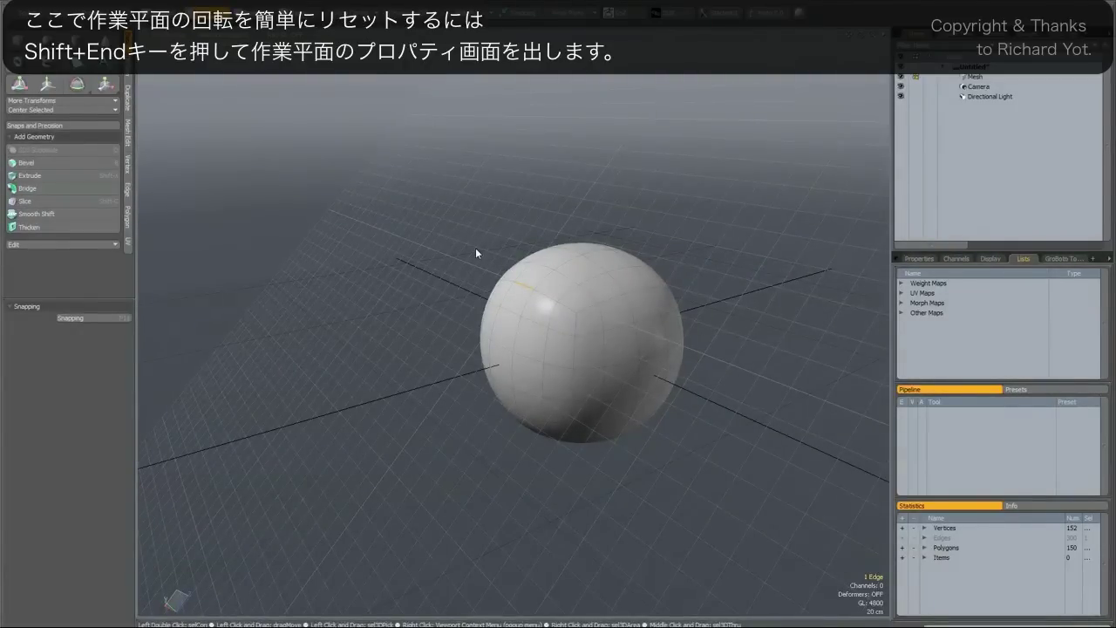
key(shift+End)
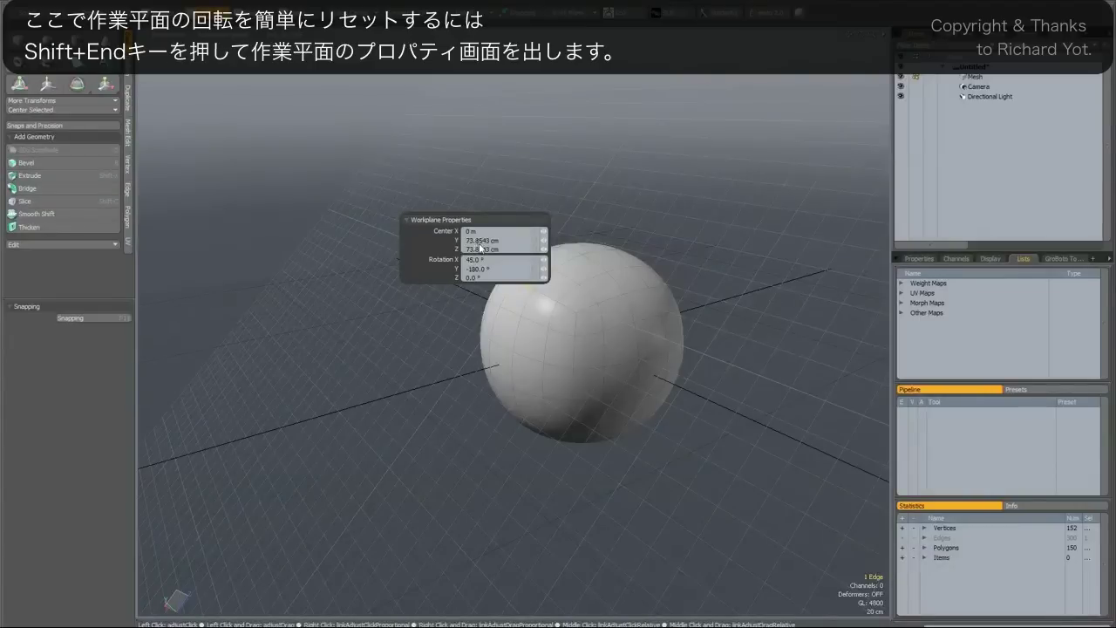
click(493, 260)
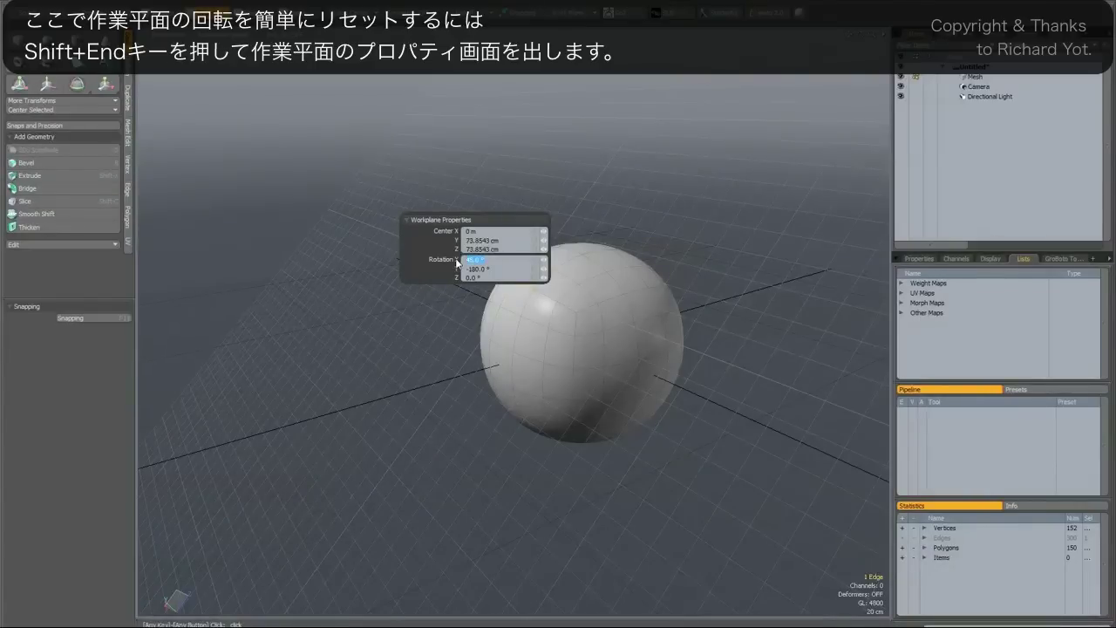
text(0)
click(493, 269)
text(0)
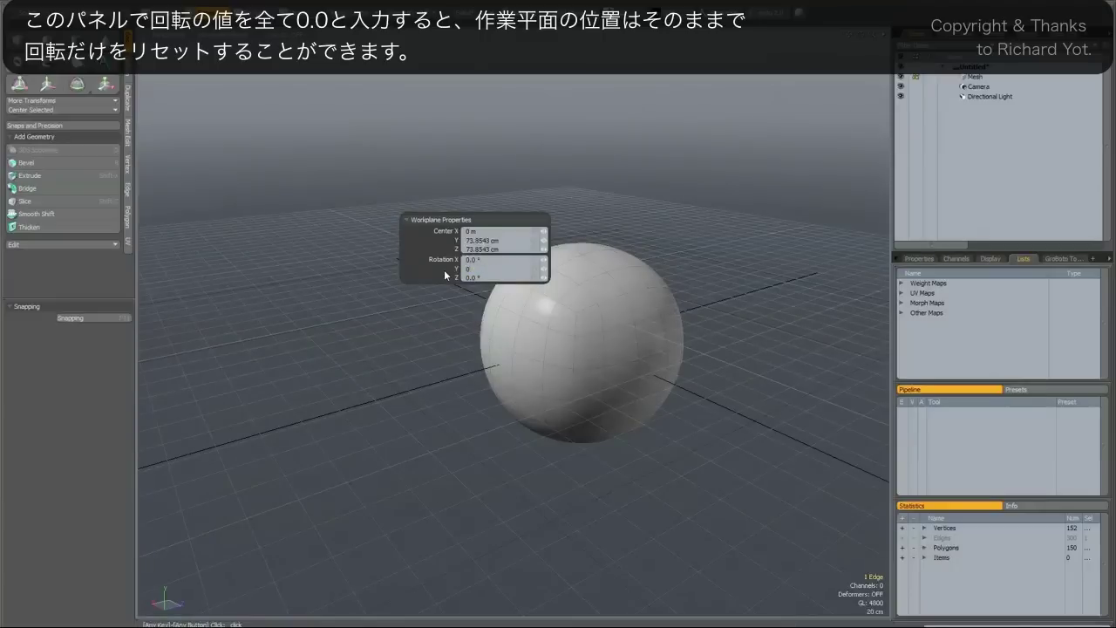
key(Return)
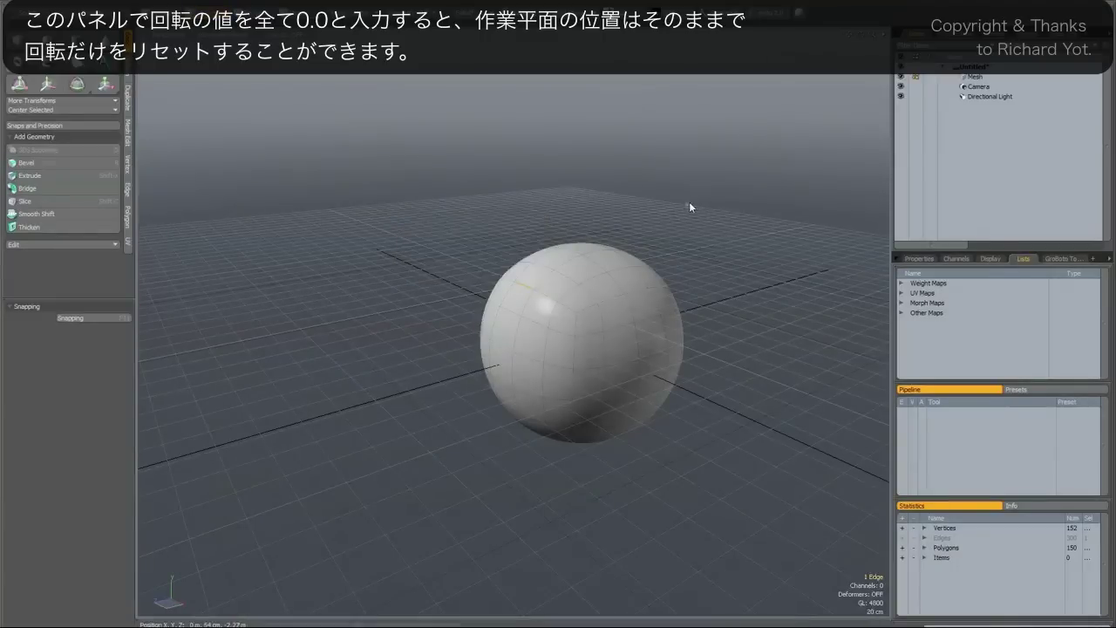
- Choose an oblique view of the sphere from above and align the work plane to that view direction
alt+drag(689, 201, 551, 171)
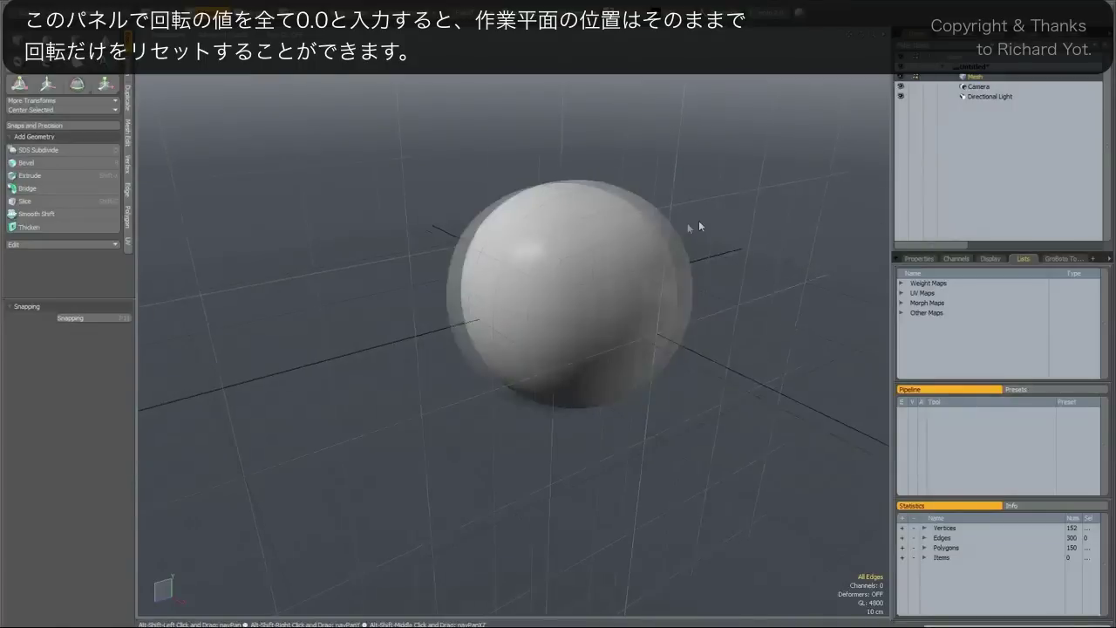
alt+drag(702, 224, 534, 280)
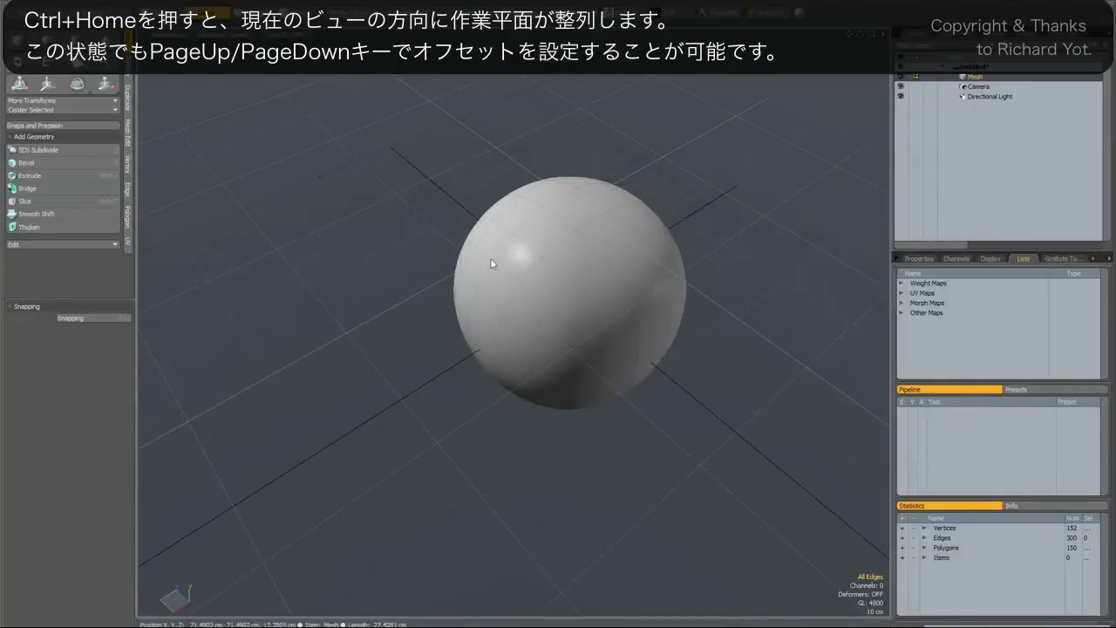
key(ctrl+Home)
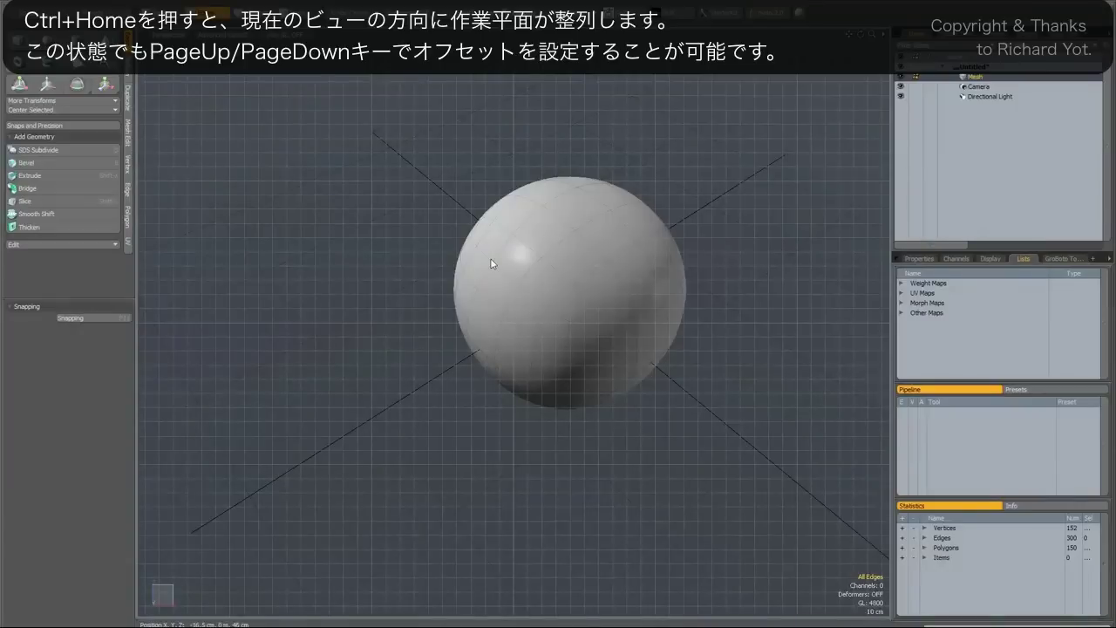
- Offset the view-aligned work plane back and forth in increments along its normal
alt+drag(497, 276, 633, 205)
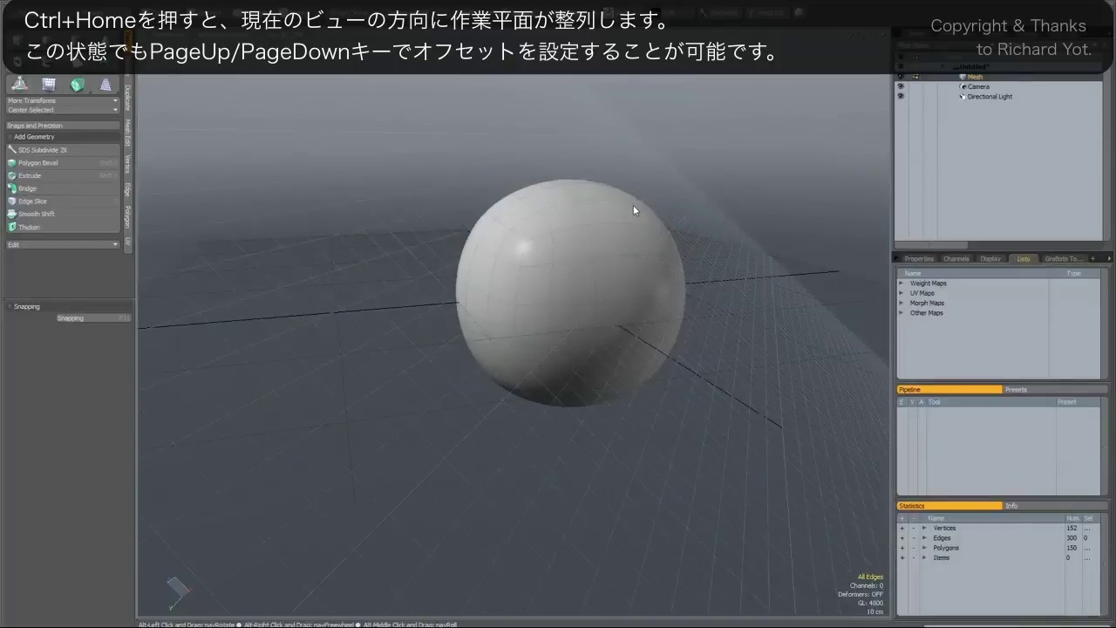
key(Page_Up)
key(Page_Up)
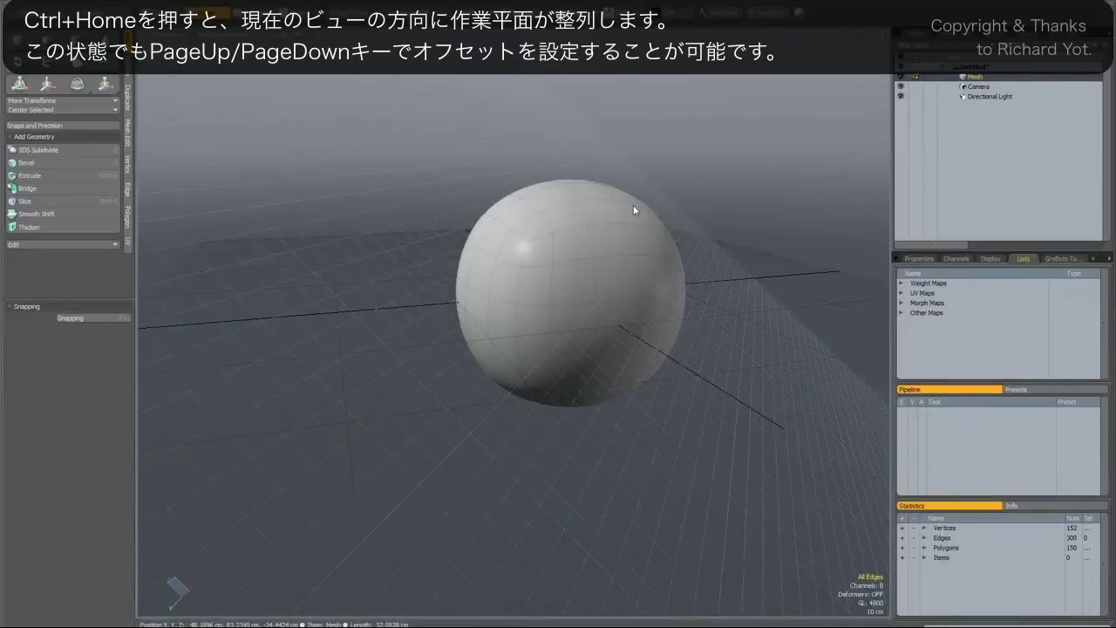
key(Page_Down)
key(Page_Down)
key(Page_Down)
key(Page_Up)
key(Page_Up)
key(Page_Up)
key(Page_Up)
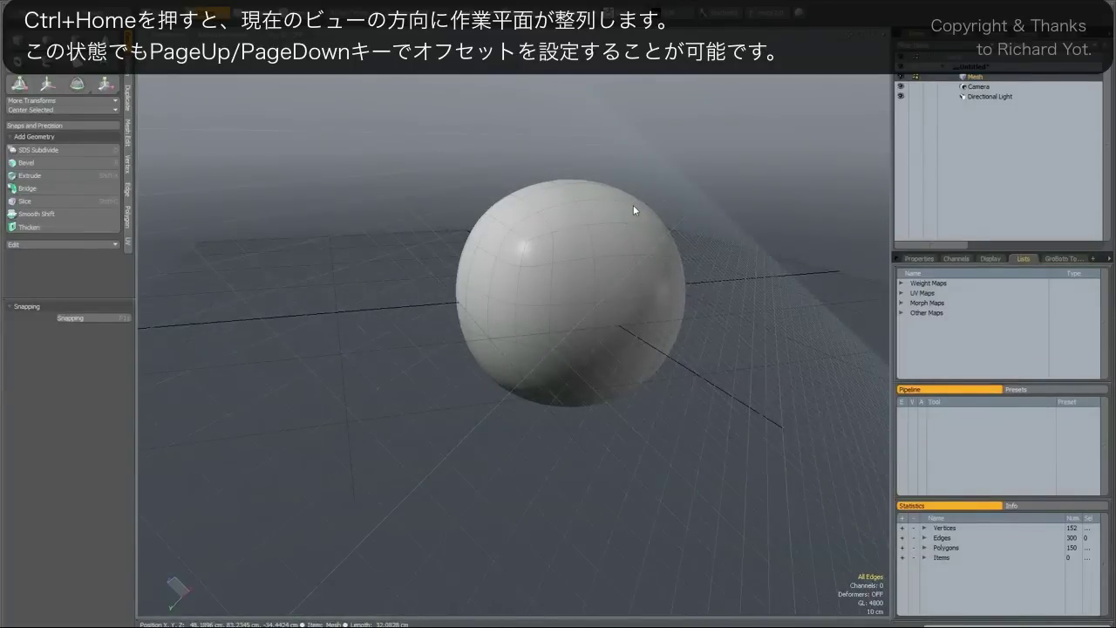
key(Page_Up)
key(Page_Down)
key(Page_Down)
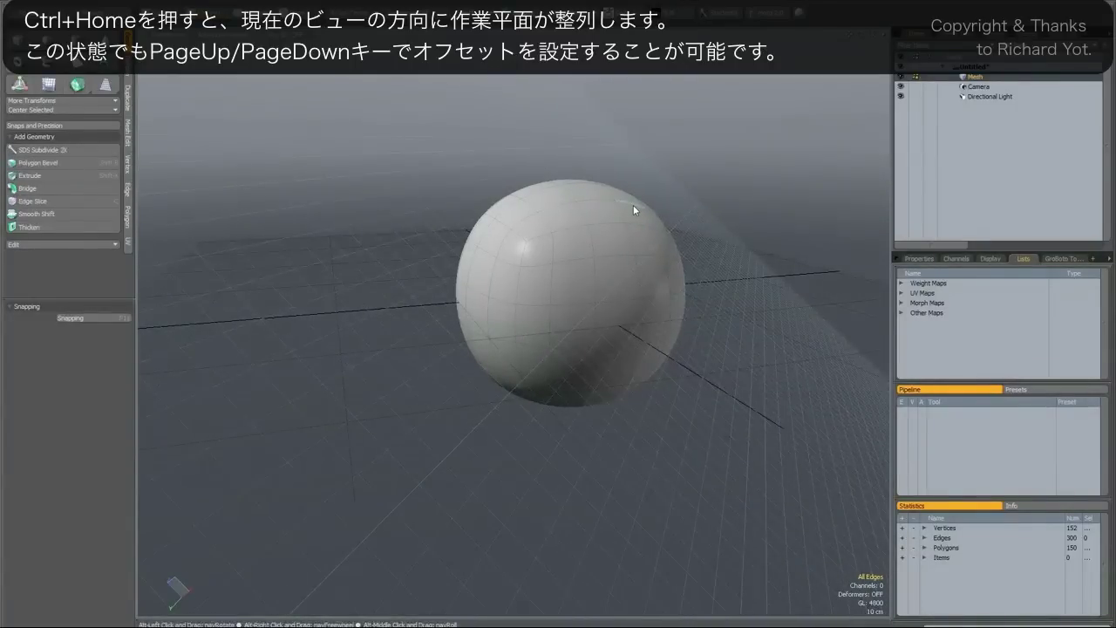
- Rotate and flip the work plane in both directions to show its different orientations around the sphere
alt+drag(633, 205, 585, 226)
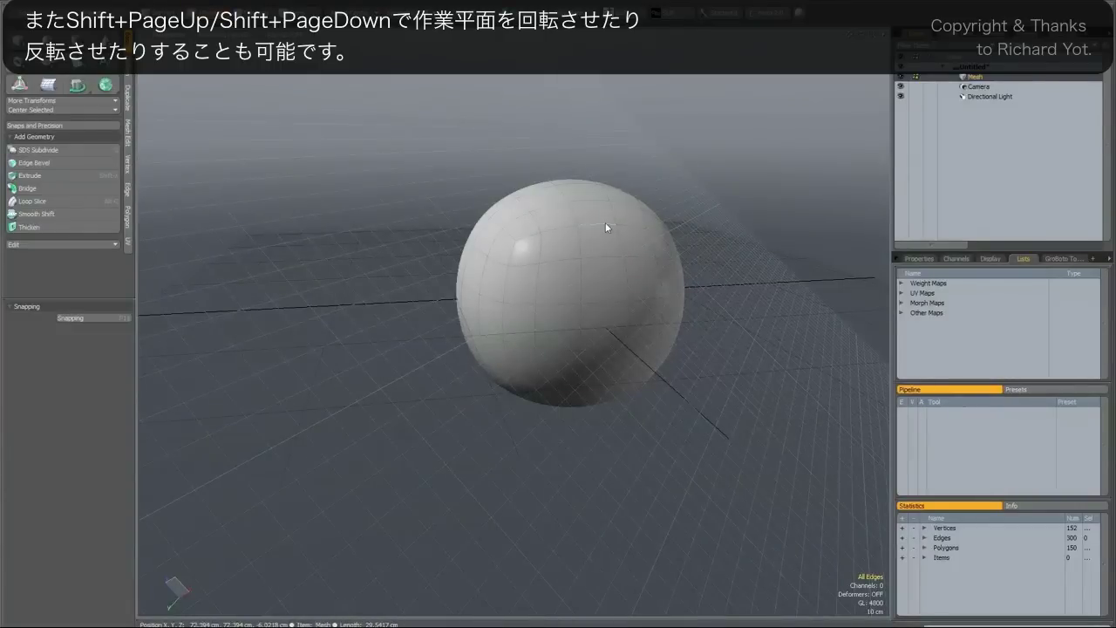
key(shift+Page_Up)
key(shift+Page_Down)
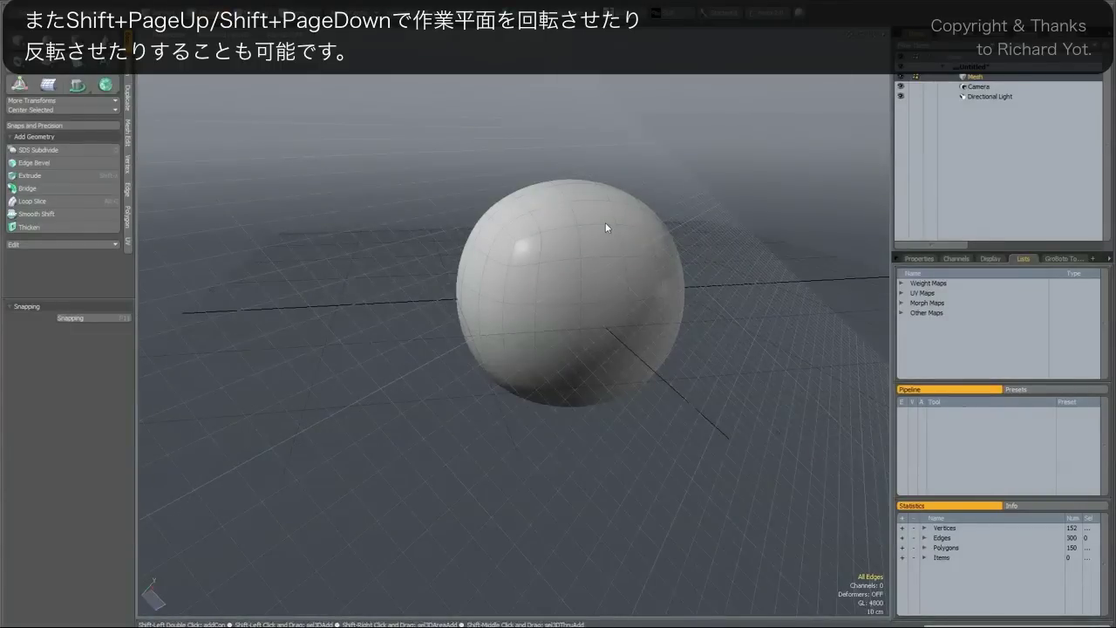
key(shift+Page_Down)
alt+drag(606, 225, 650, 244)
key(shift+Page_Up)
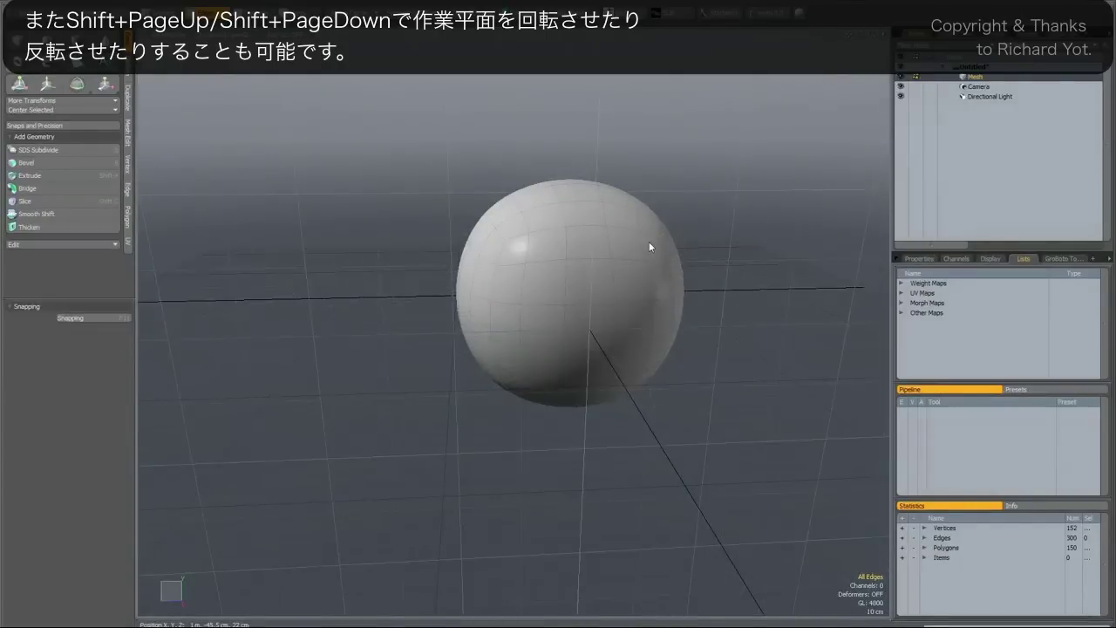
alt+drag(596, 269, 573, 276)
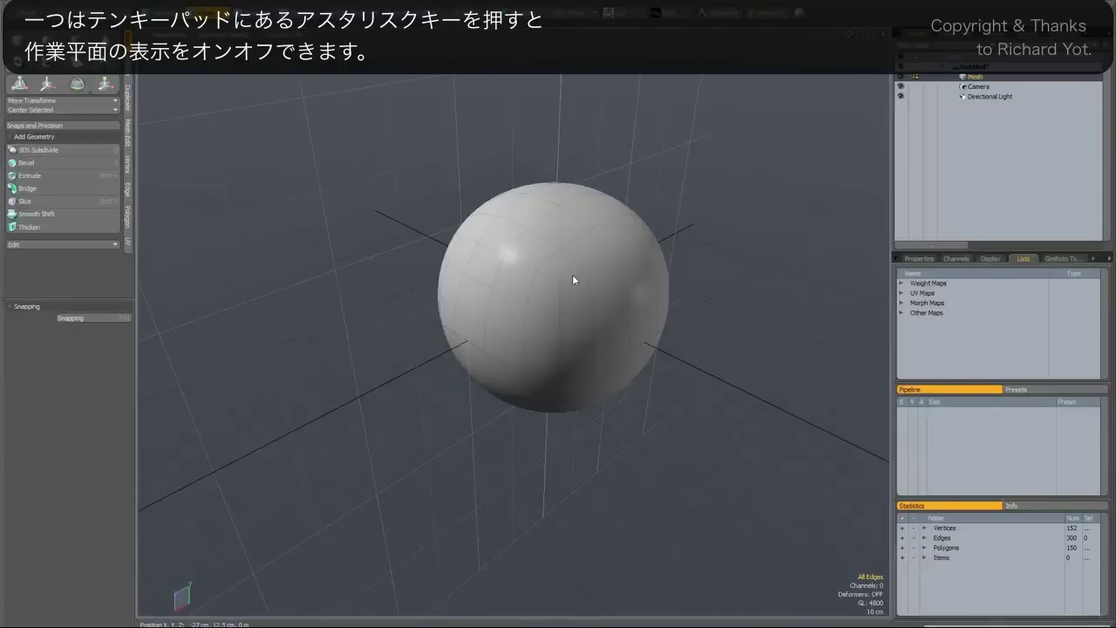
- Hide the work plane and show it again using its own visibility toggle
key(KP_Multiply)
key(KP_Multiply)
alt+shift+drag(573, 275, 585, 272)
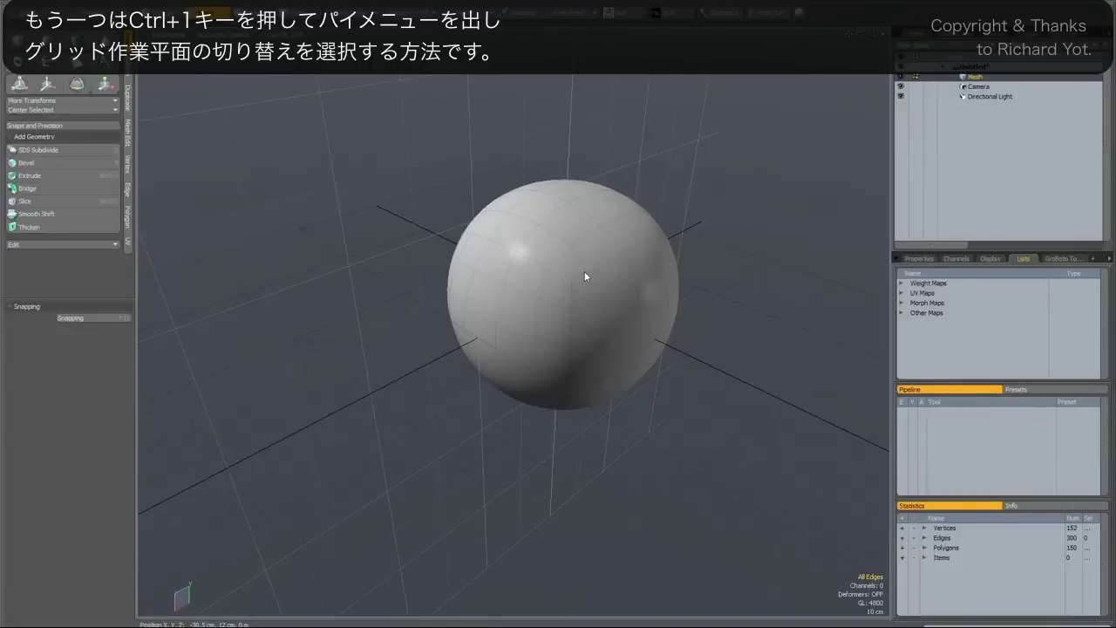
- Turn the grid and work plane display off together and back on with Toggle Grid/Workplane
key(ctrl+1)
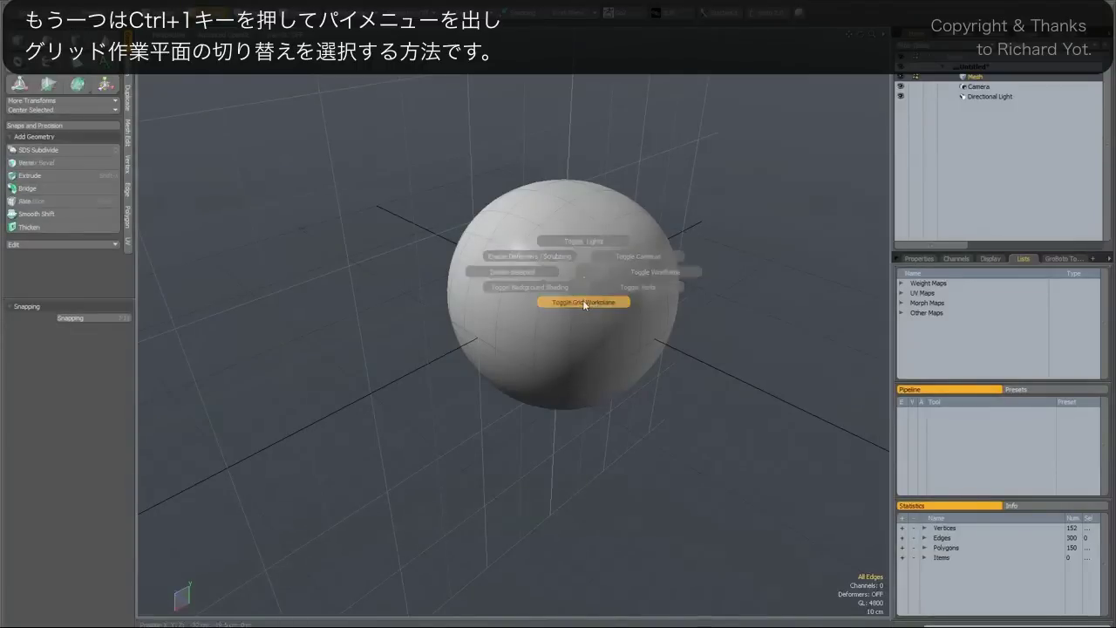
click(583, 301)
mouse_move(580, 303)
alt+mouse_down()
mouse_move(526, 278)
mouse_move(608, 283)
mouse_move(582, 299)
alt+mouse_up()
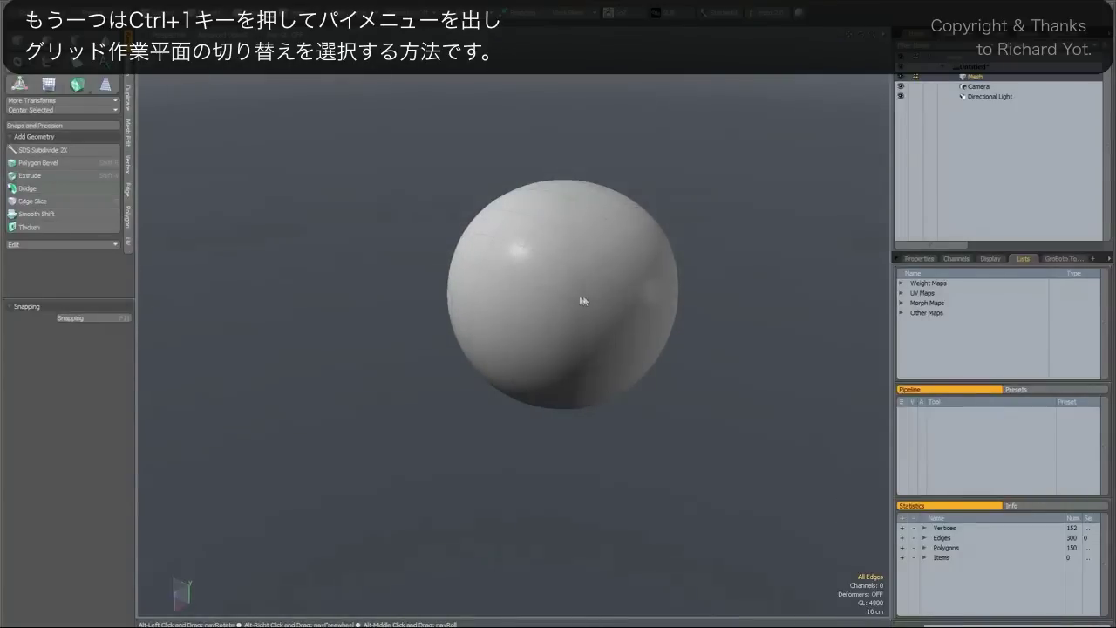
key(ctrl+1)
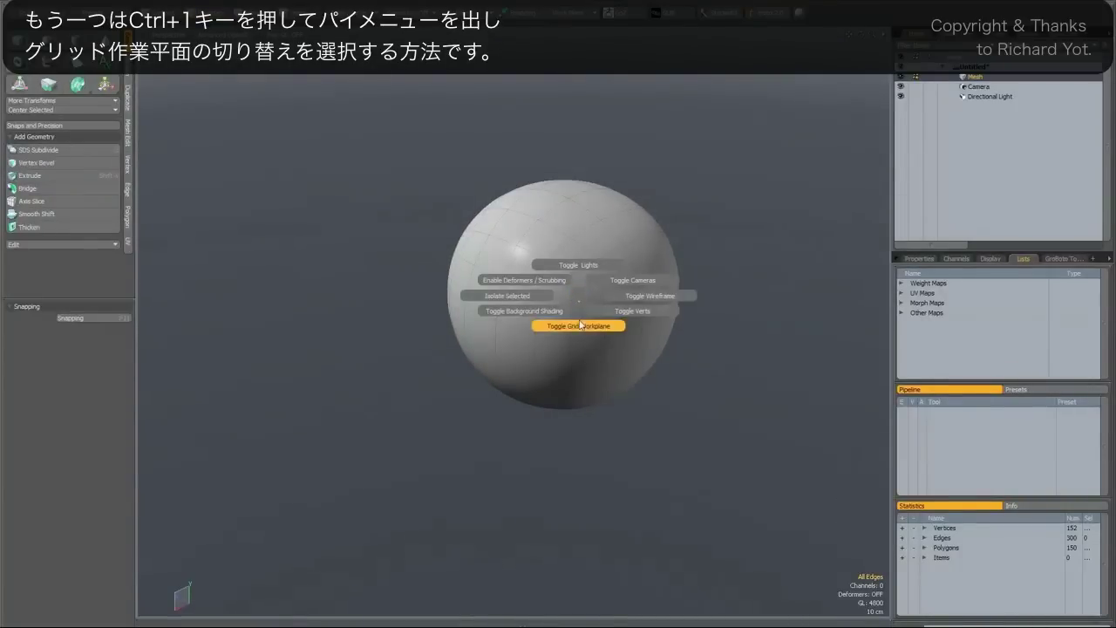
click(581, 325)
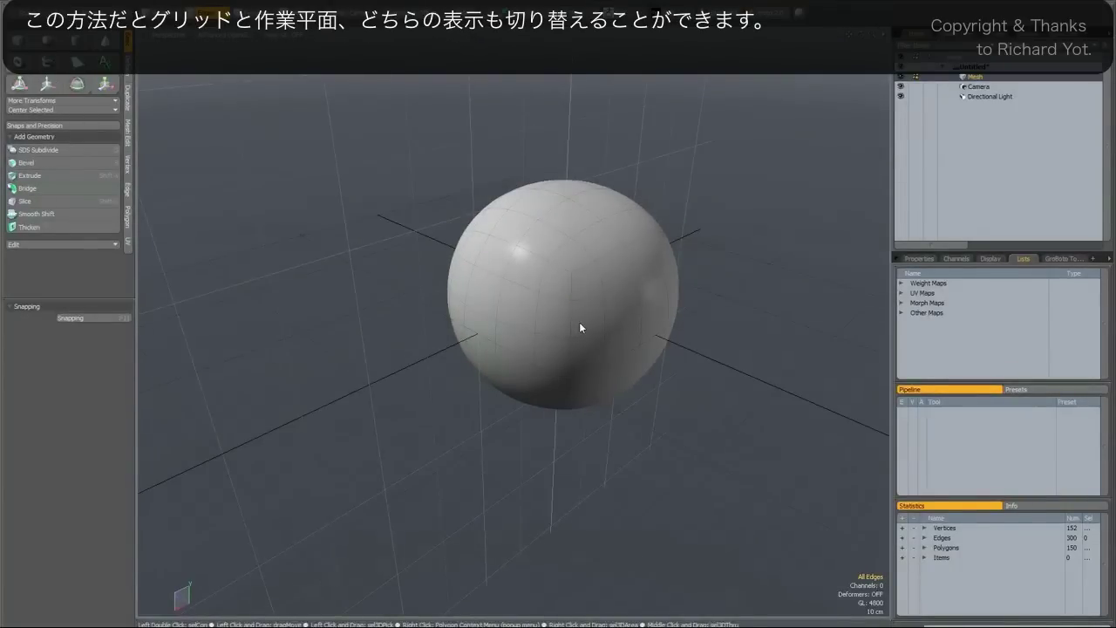
- Hide only the work plane, check its orientation on the viewport's axis widget, and show the plane again
key(ctrl+alt+w)
alt+drag(580, 323, 560, 299)
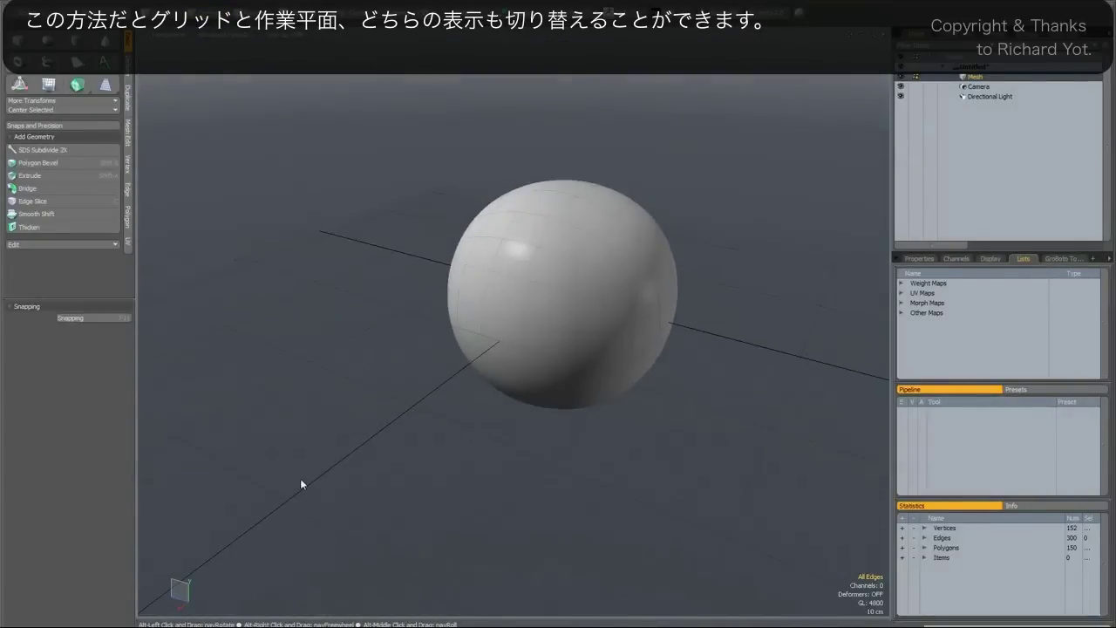
key(ctrl+alt+w)
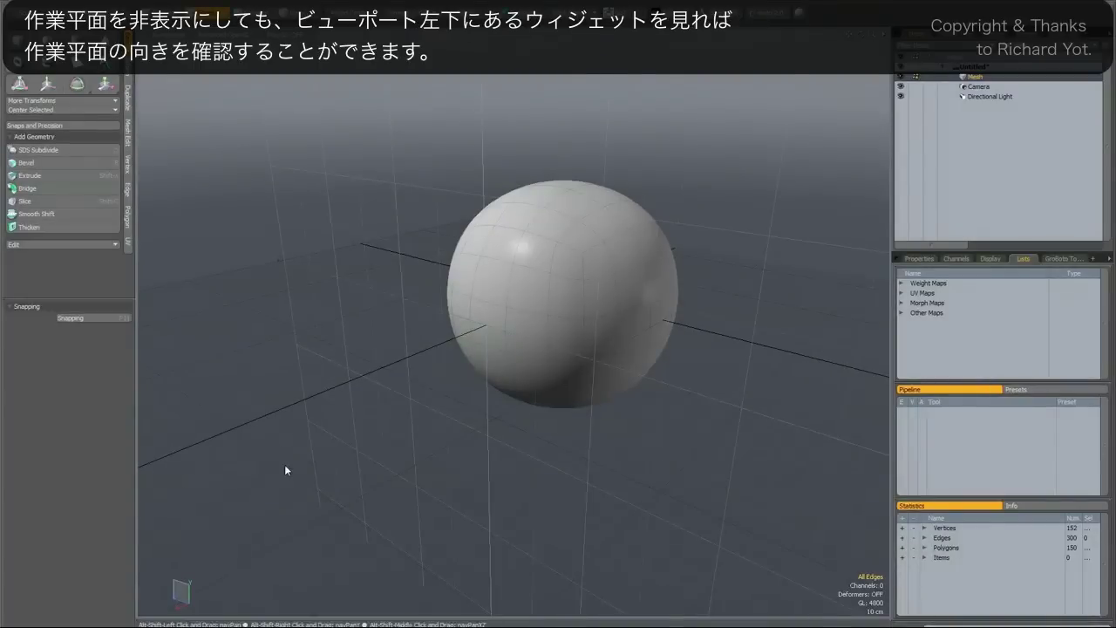
alt+shift+drag(478, 272, 472, 288)
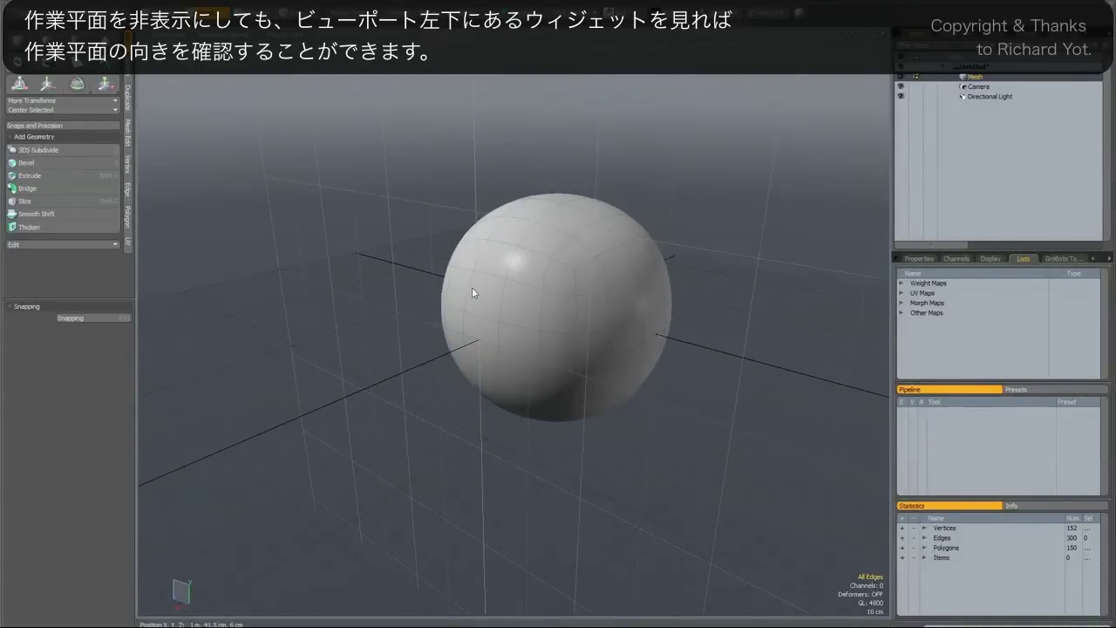